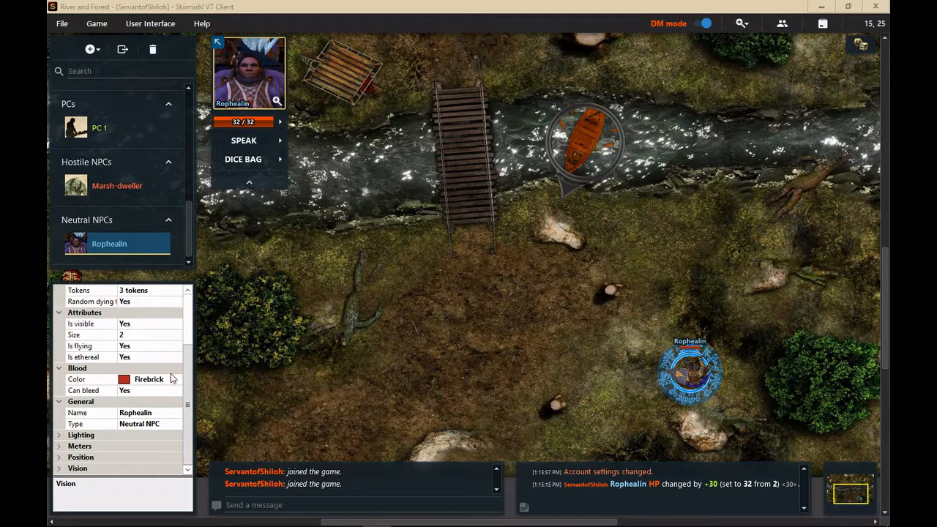
Collapse the General, Blood, Attributes and Appearance property groups of the Rophealin character
click(64, 401)
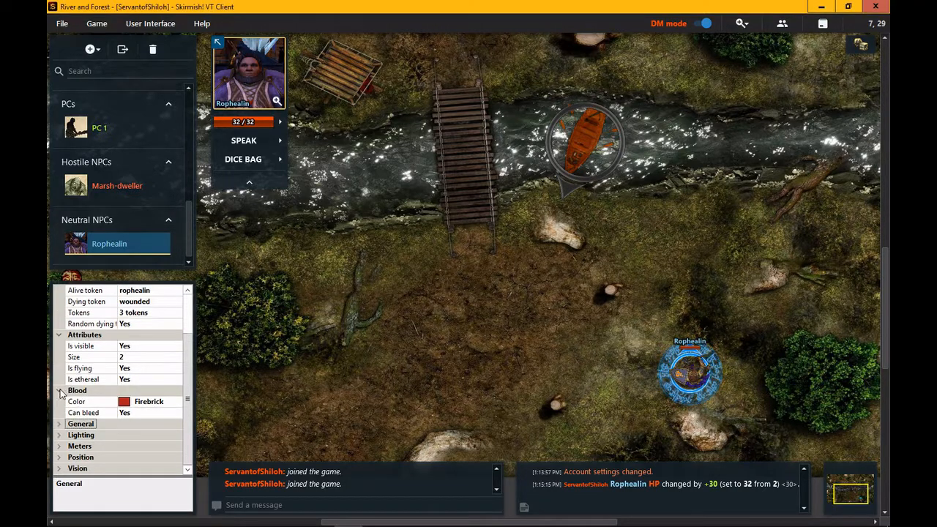
click(64, 390)
click(65, 357)
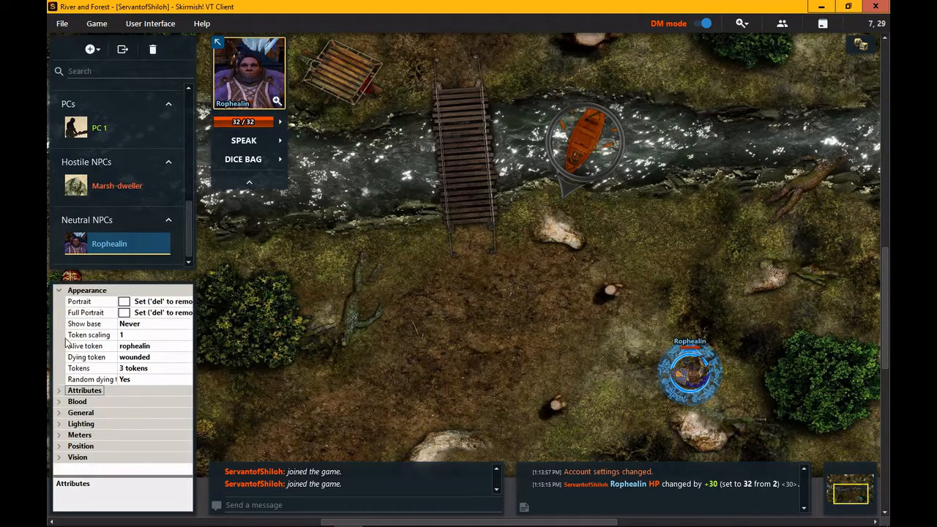
click(61, 291)
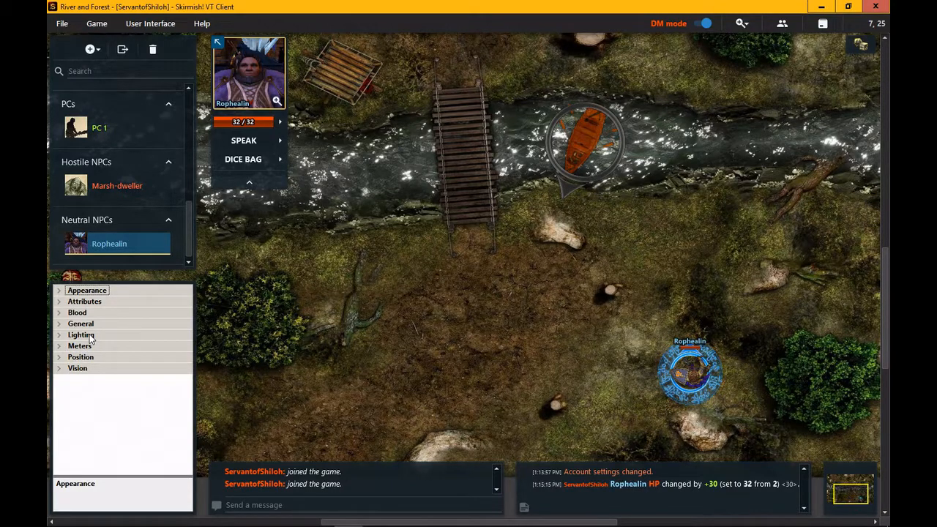
Expand Rophealin's Position properties to examine the X and Y coordinates in relation to the map
click(60, 358)
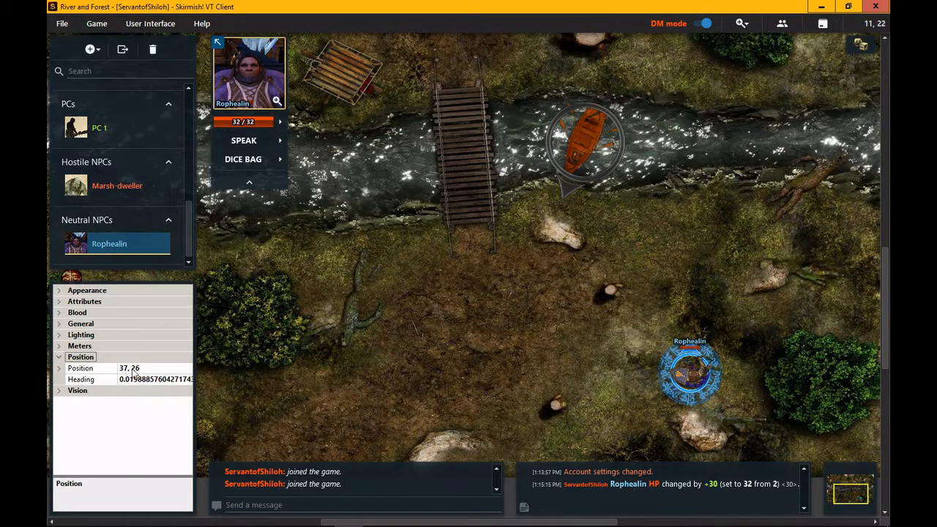
click(60, 371)
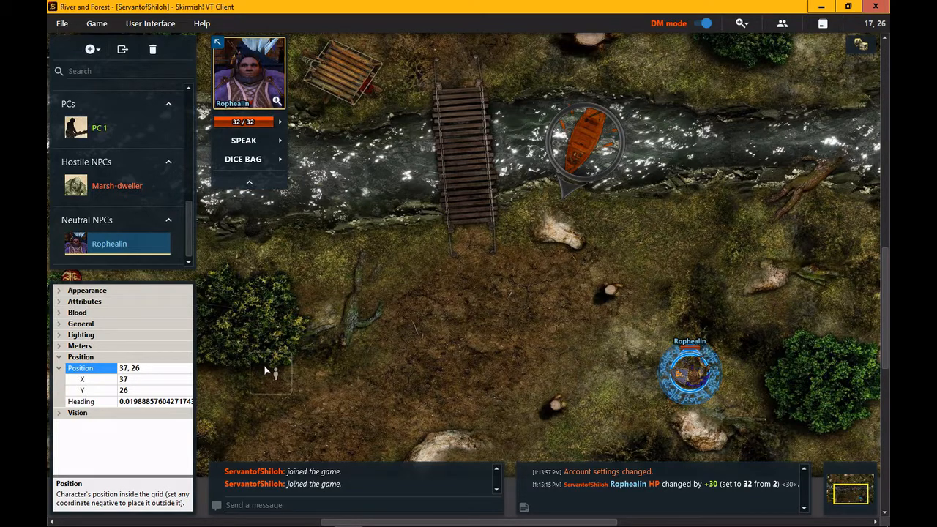
scroll(263, 364, down, 5)
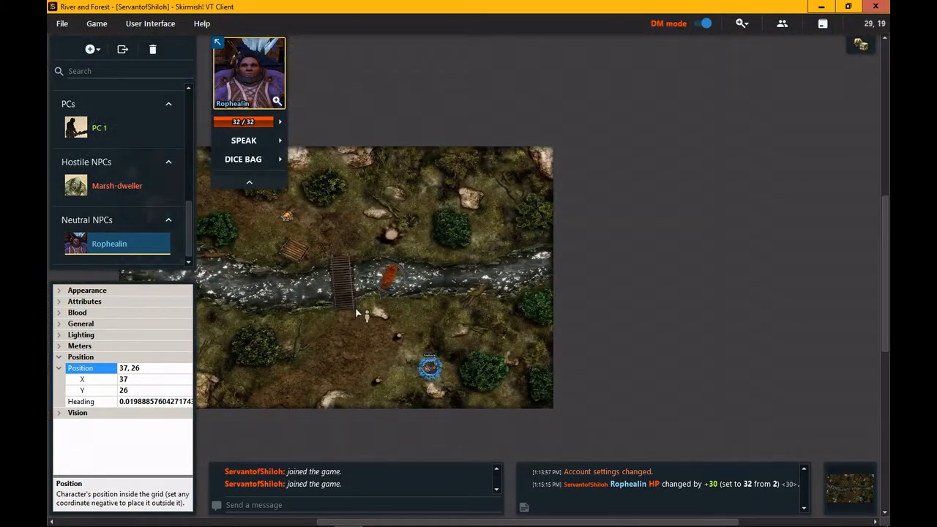
drag(242, 304, 374, 330)
scroll(374, 329, up, 2)
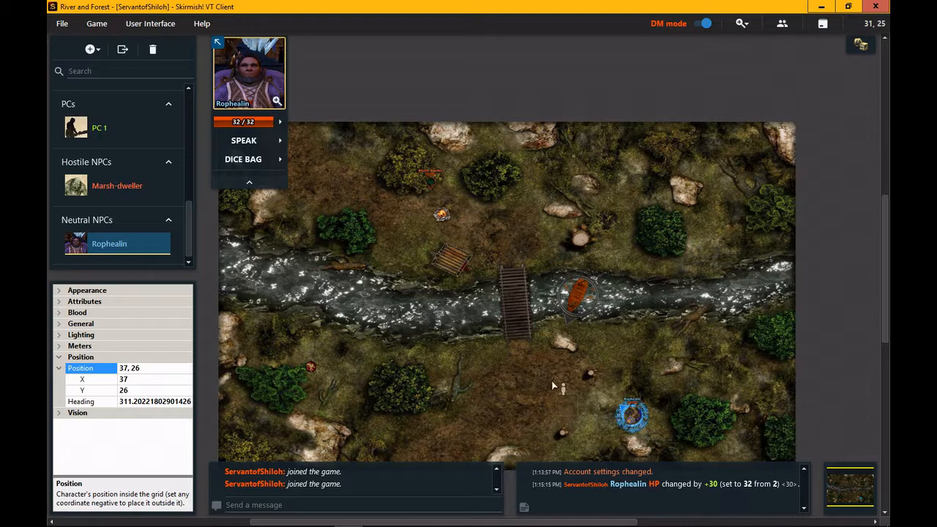
Show the map grid in the dark color and switch it to the light color
click(157, 23)
mouse_move(173, 78)
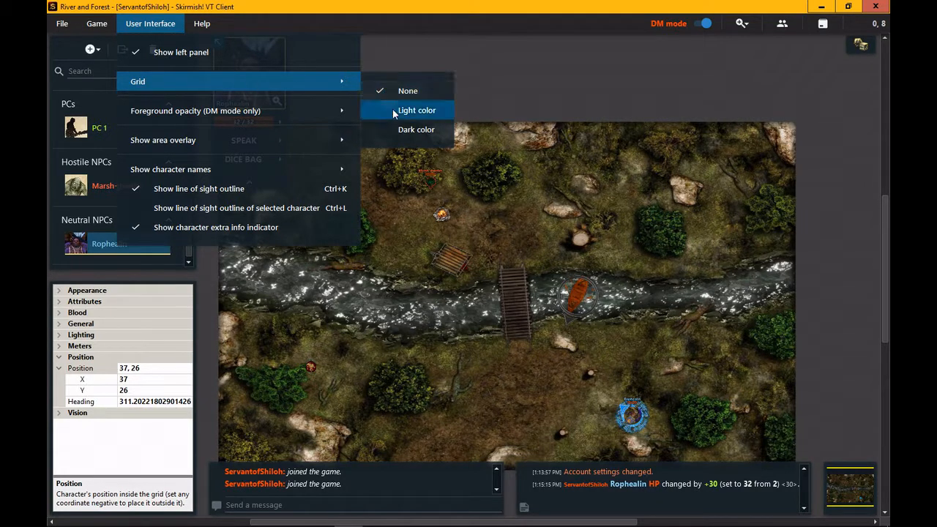
click(401, 130)
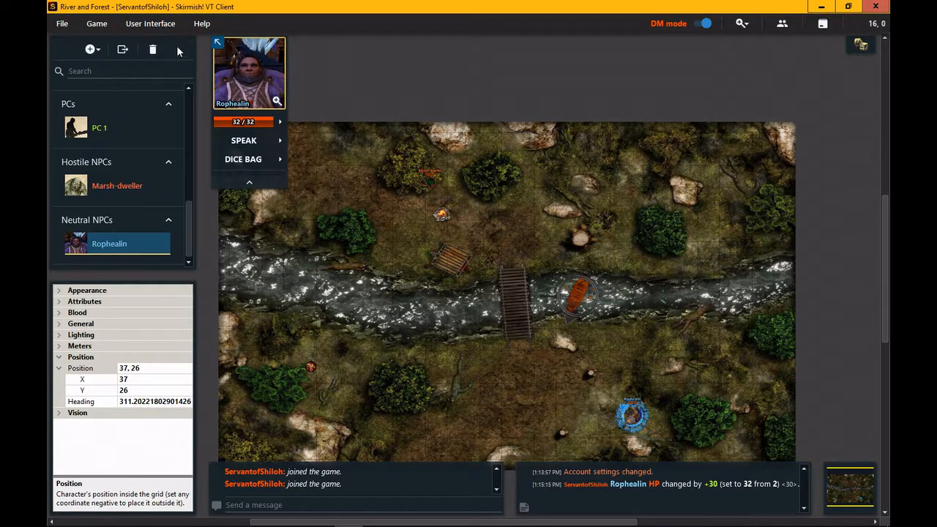
click(151, 23)
mouse_move(211, 79)
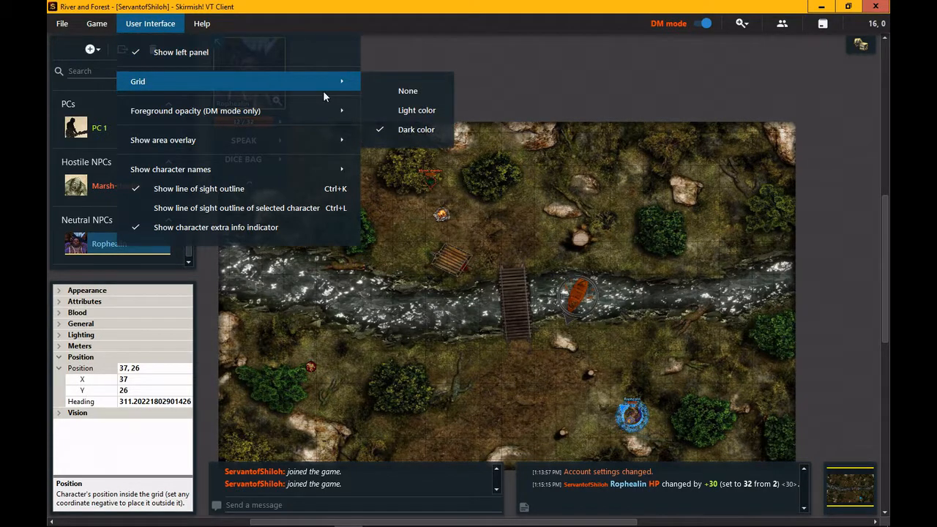
click(395, 112)
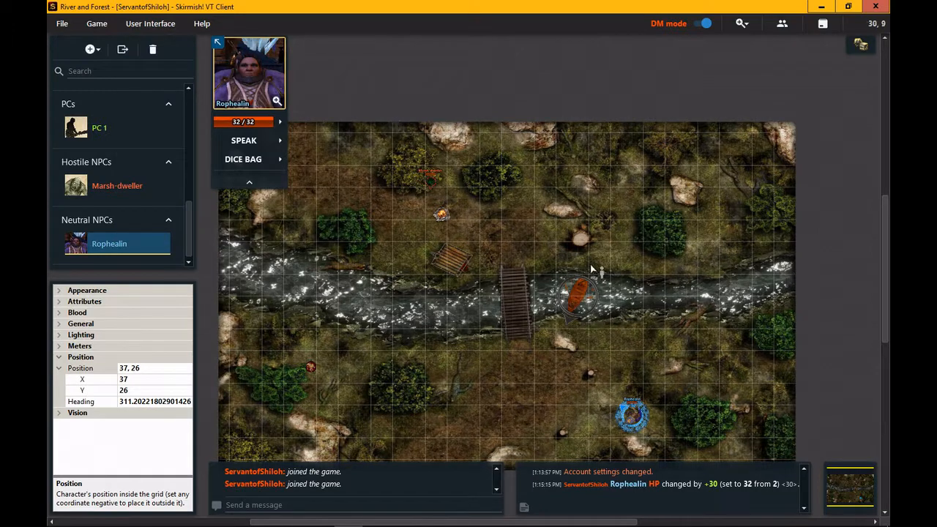
scroll(599, 241, down, 1)
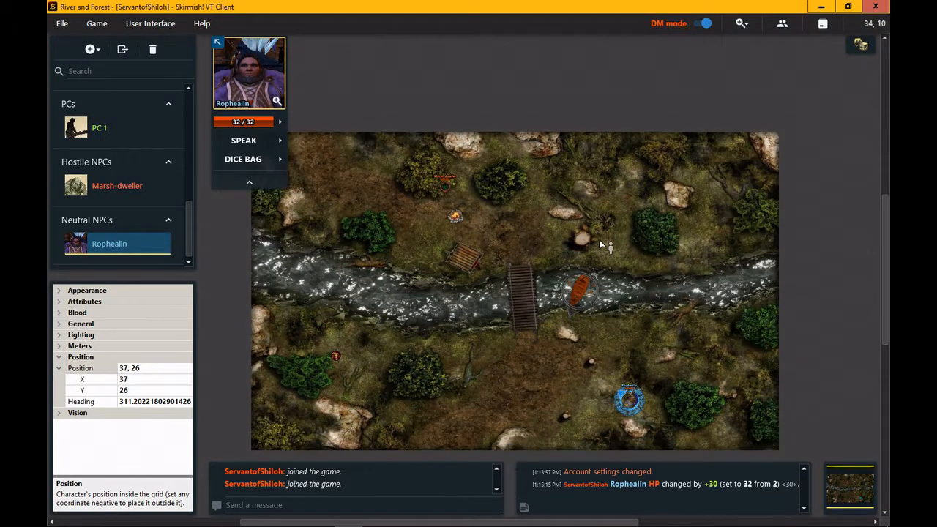
scroll(579, 257, up, 2)
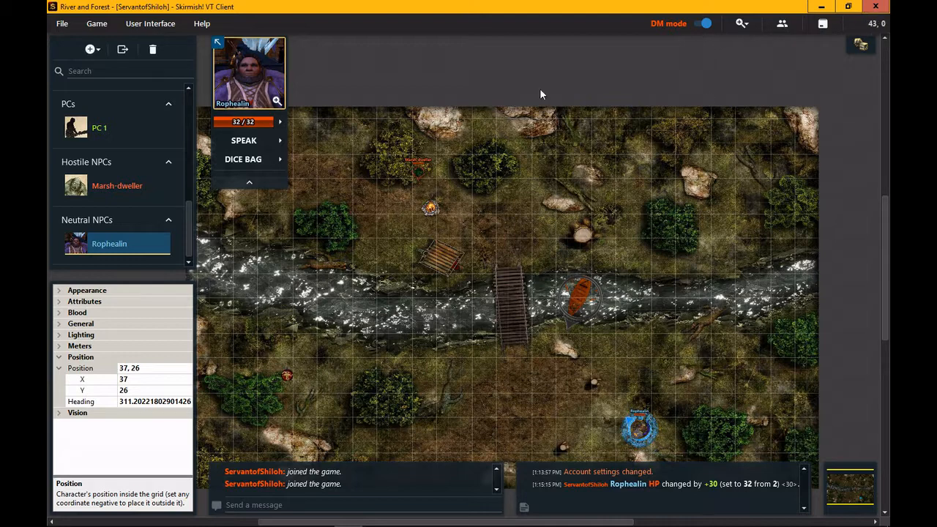
Set the map grid to None
click(161, 26)
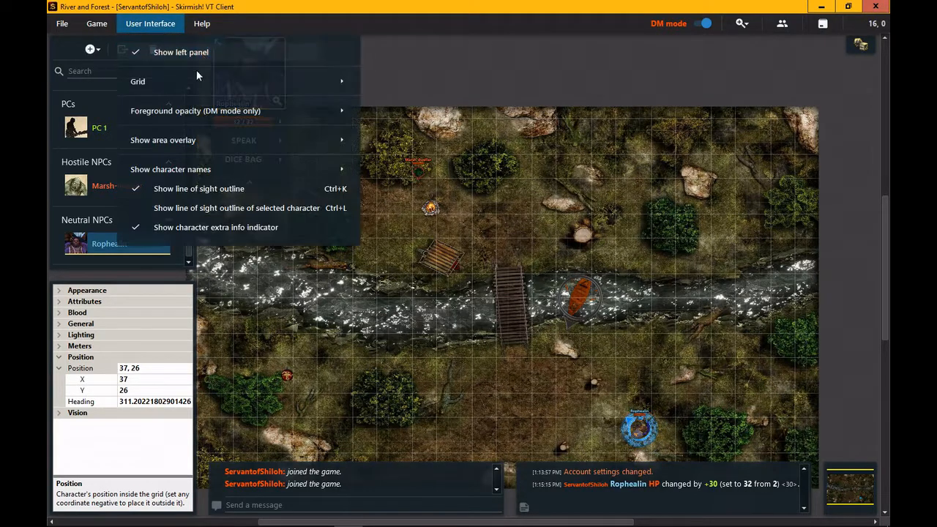
mouse_move(318, 82)
click(396, 91)
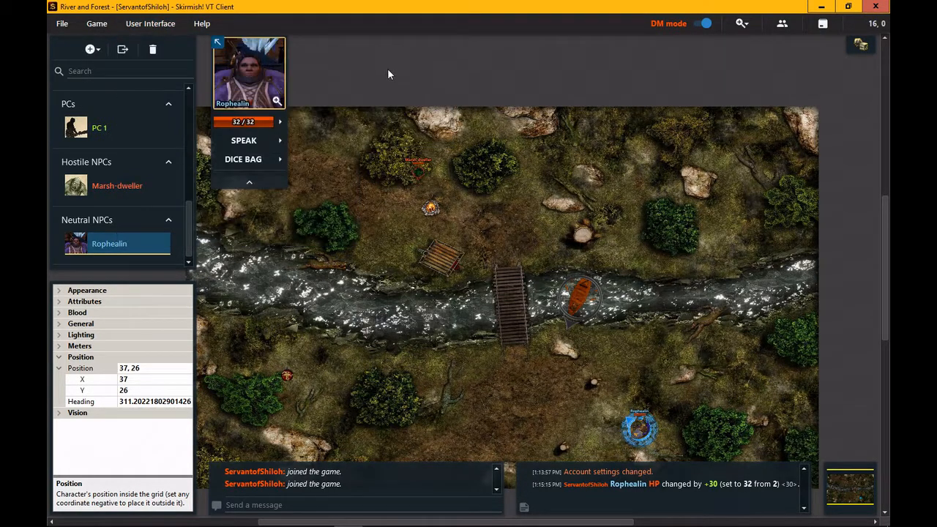
Switch to Player mode to examine the map with Rophealin selected, and return to DM mode
click(705, 24)
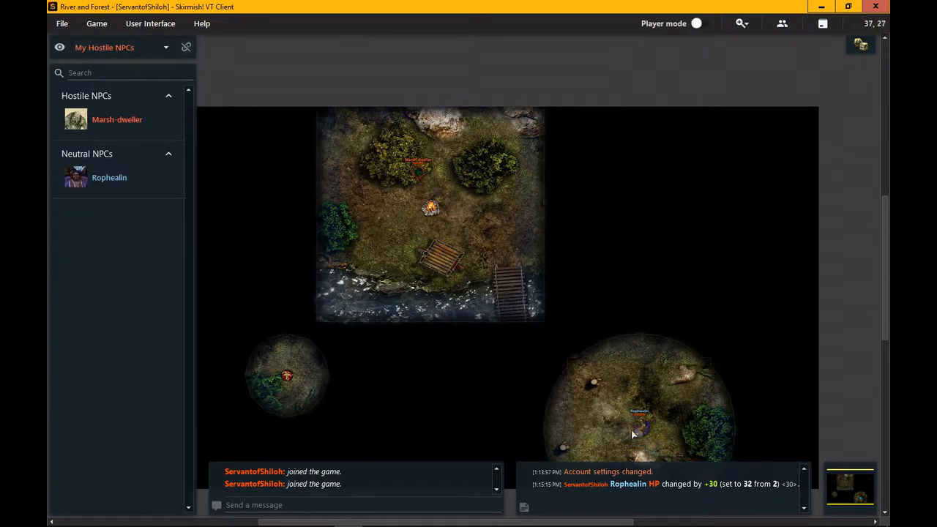
click(117, 176)
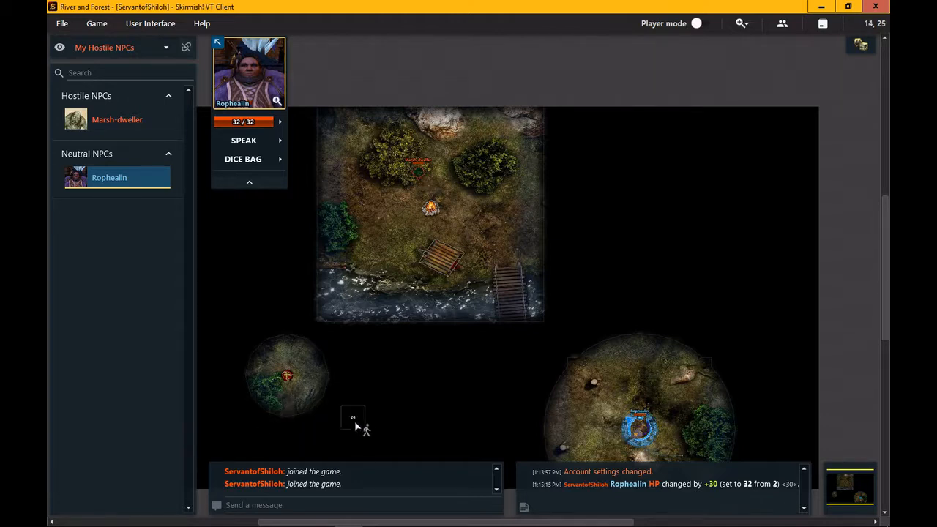
drag(337, 366, 405, 308)
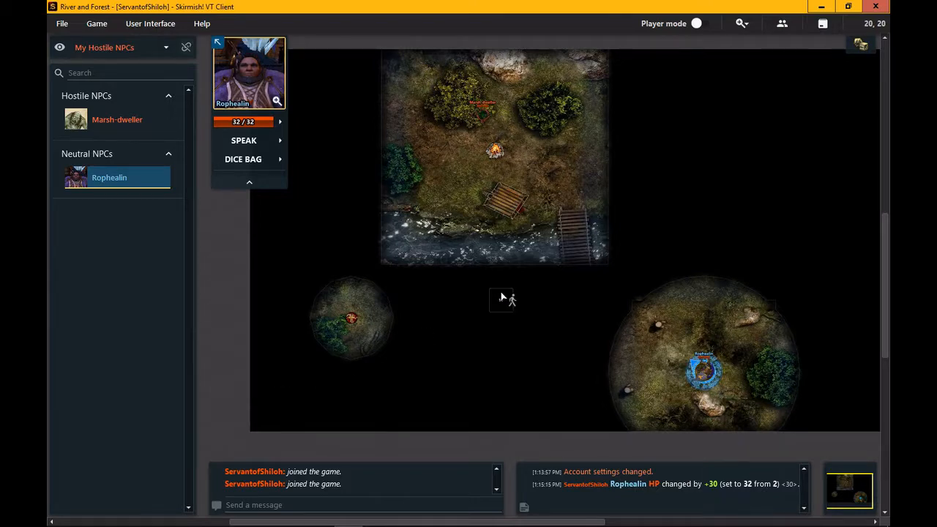
click(698, 24)
click(703, 25)
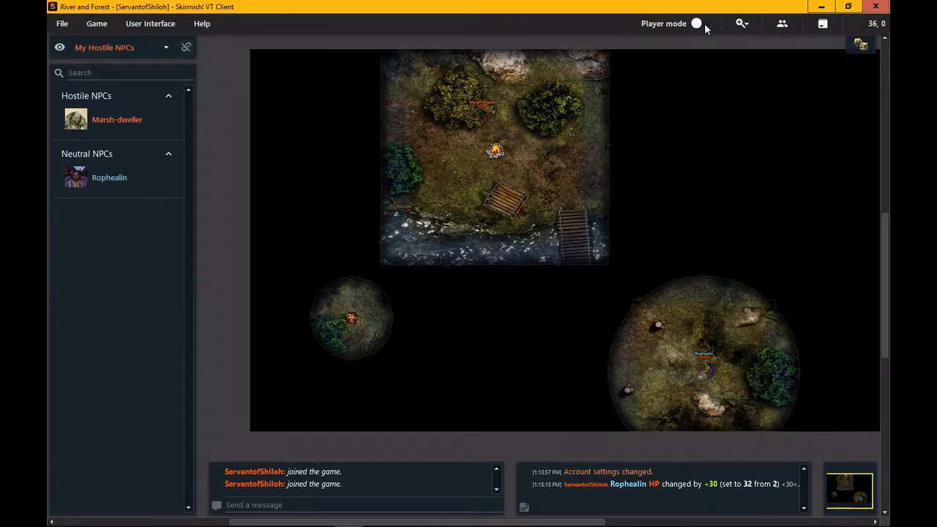
click(702, 25)
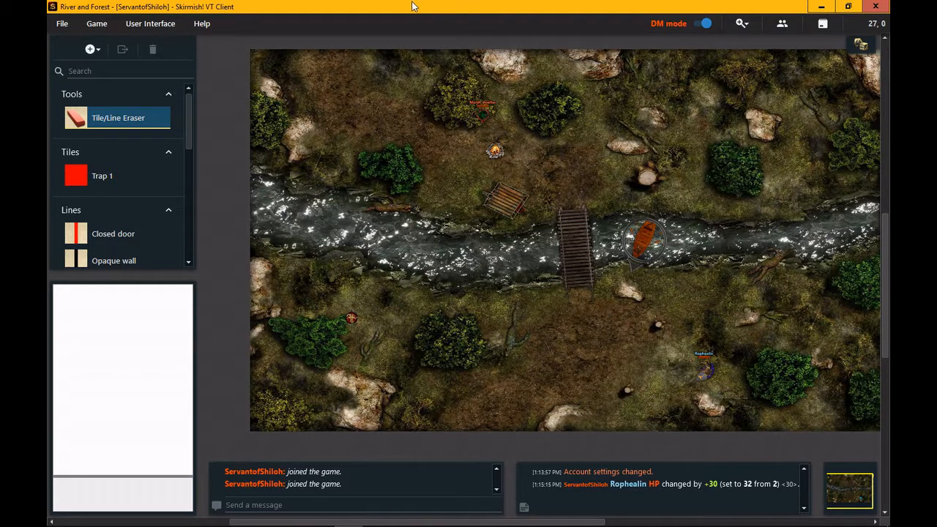
Select Rophealin in Neutral NPCs and turn the character to face north, east, south and finally west, watching its Heading property
scroll(190, 252, down, 3)
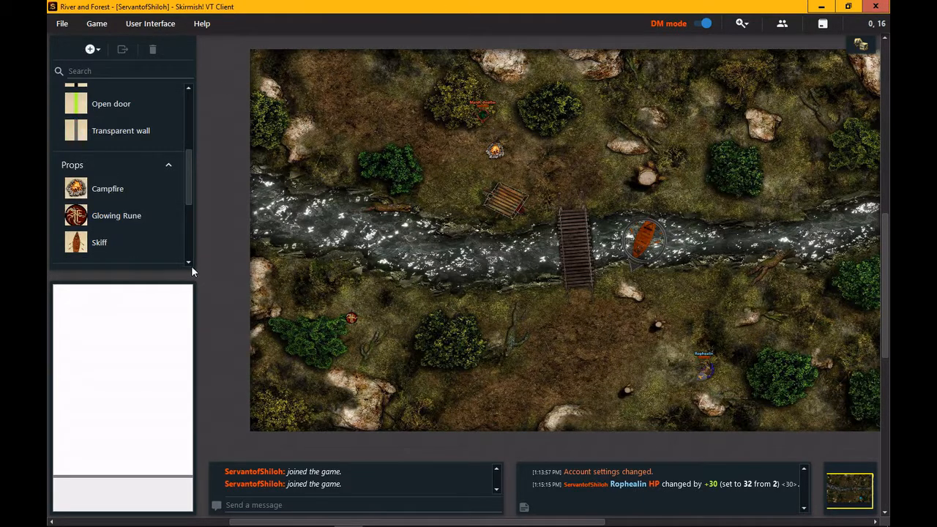
scroll(190, 249, down, 3)
click(150, 242)
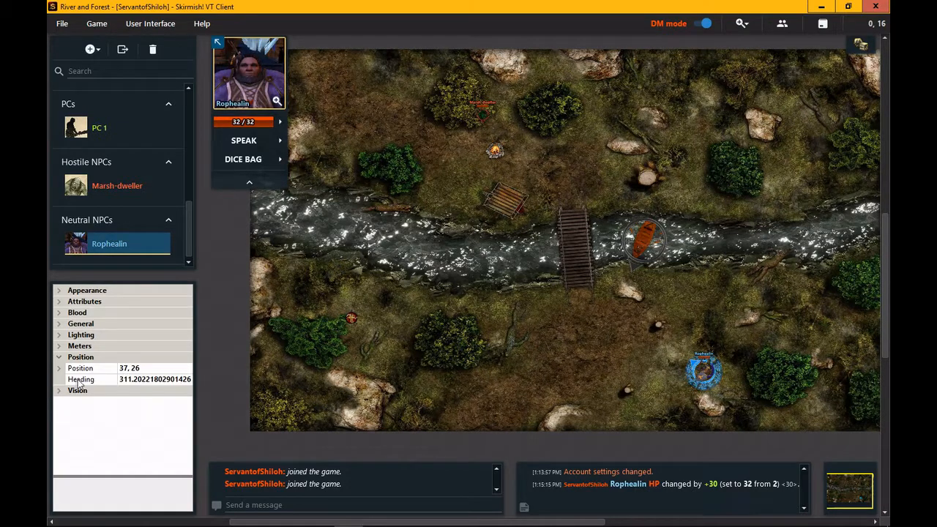
click(75, 379)
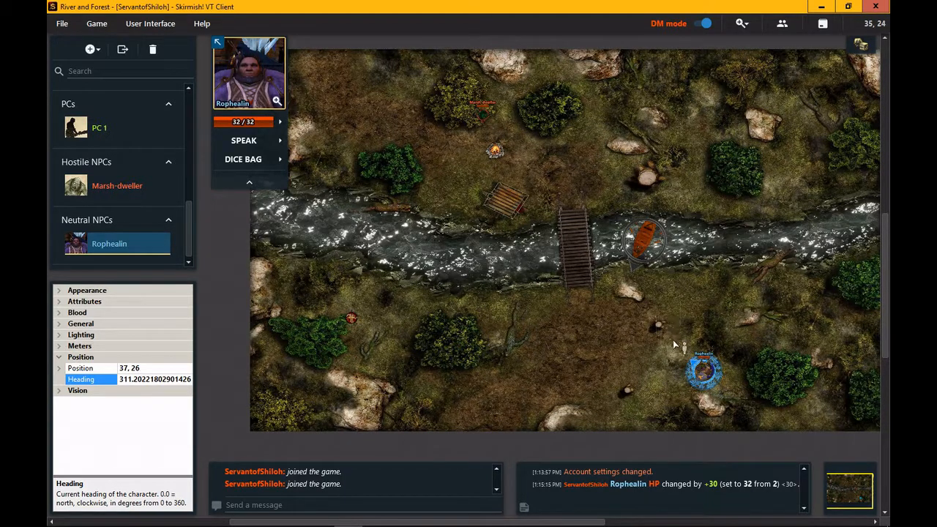
right_click(701, 341)
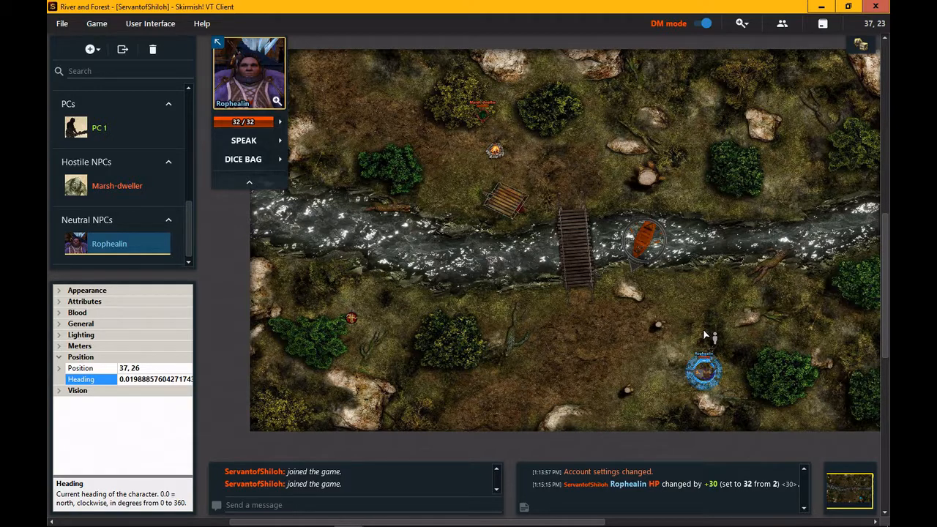
right_click(729, 375)
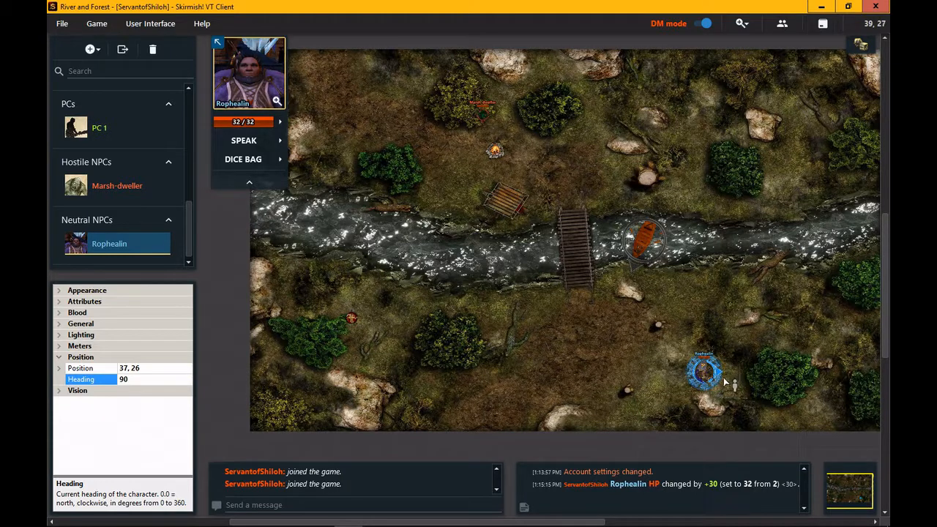
right_click(701, 394)
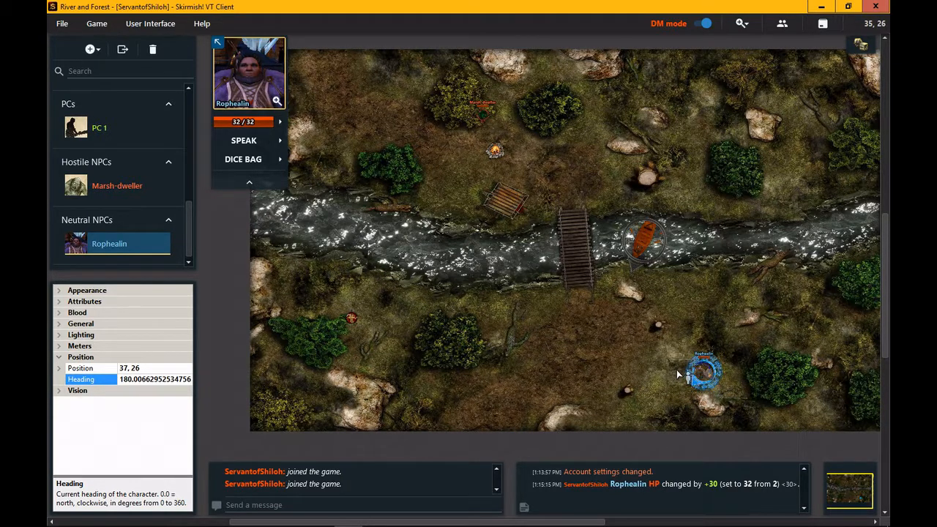
right_click(677, 375)
scroll(562, 310, up, 5)
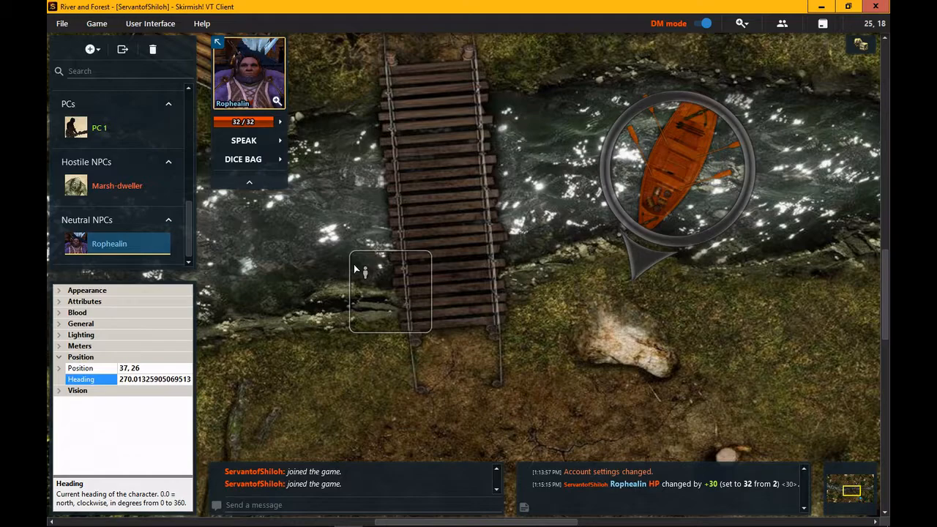
scroll(354, 264, down, 3)
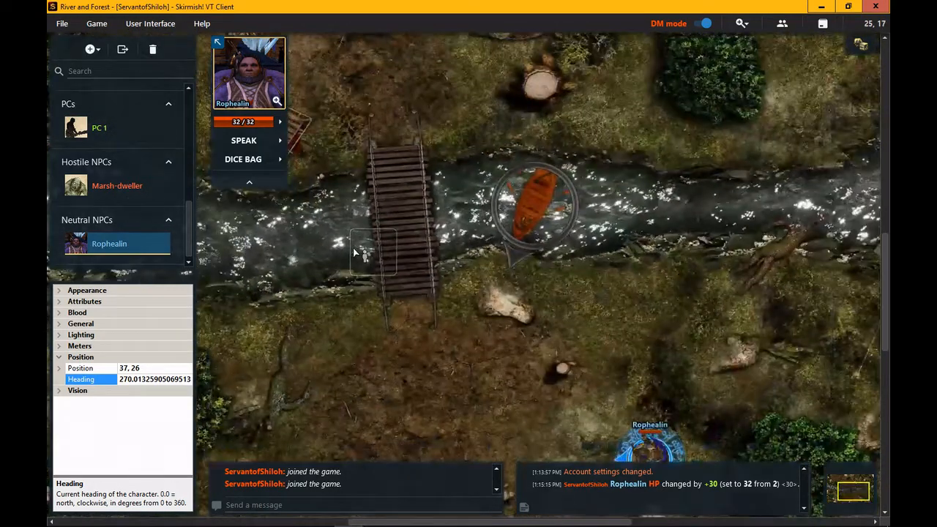
scroll(338, 244, up, 2)
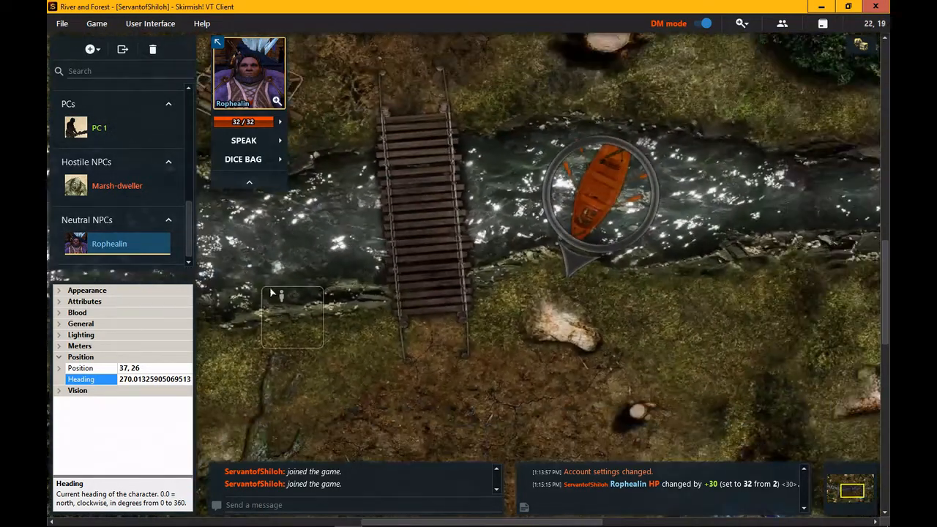
click(147, 237)
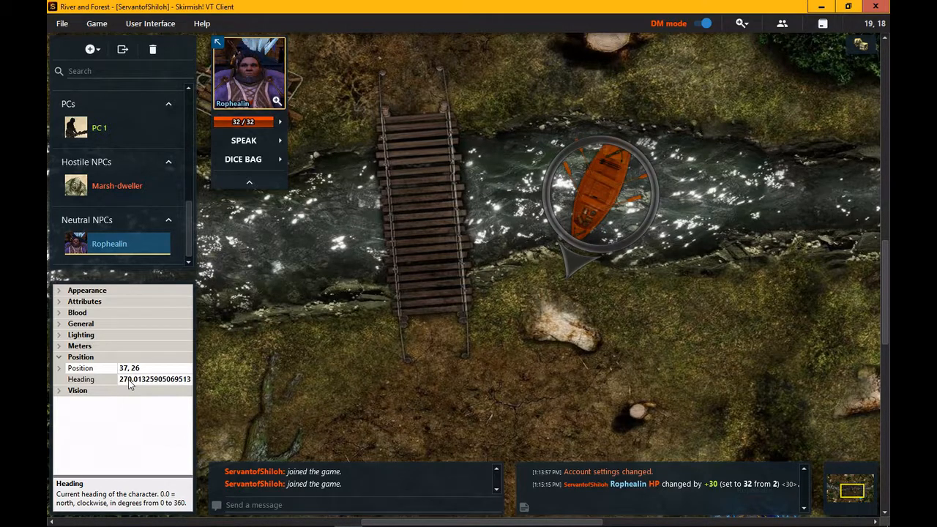
scroll(260, 341, down, 3)
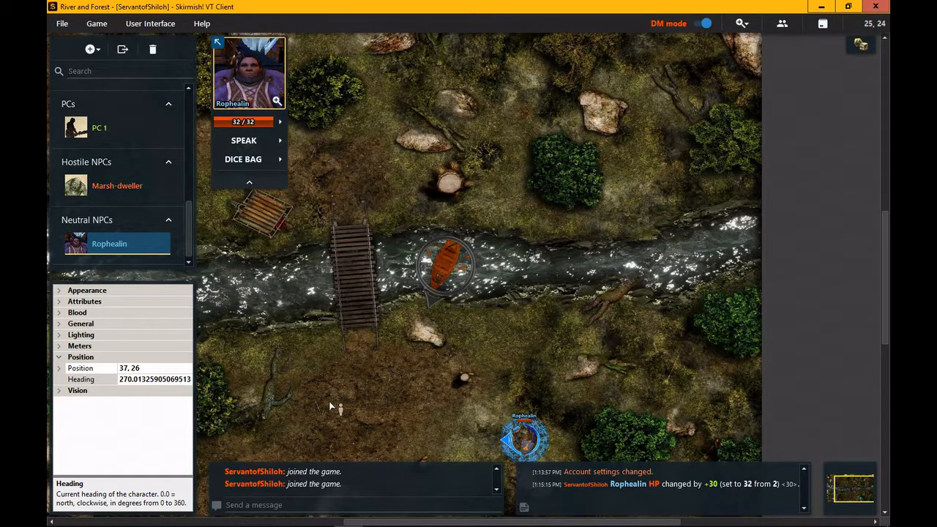
Collapse Rophealin's Position group and expand the Attached light settings under Lighting to examine the Radius property
click(59, 358)
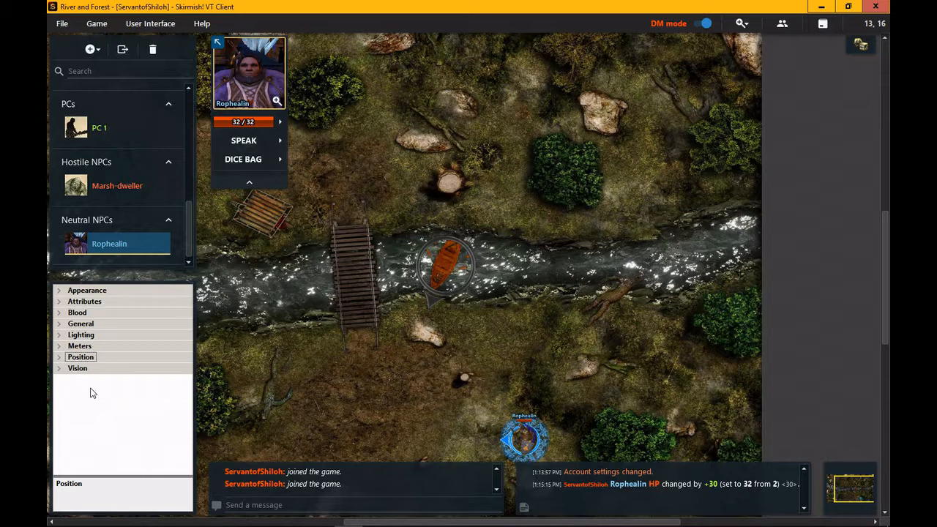
click(60, 335)
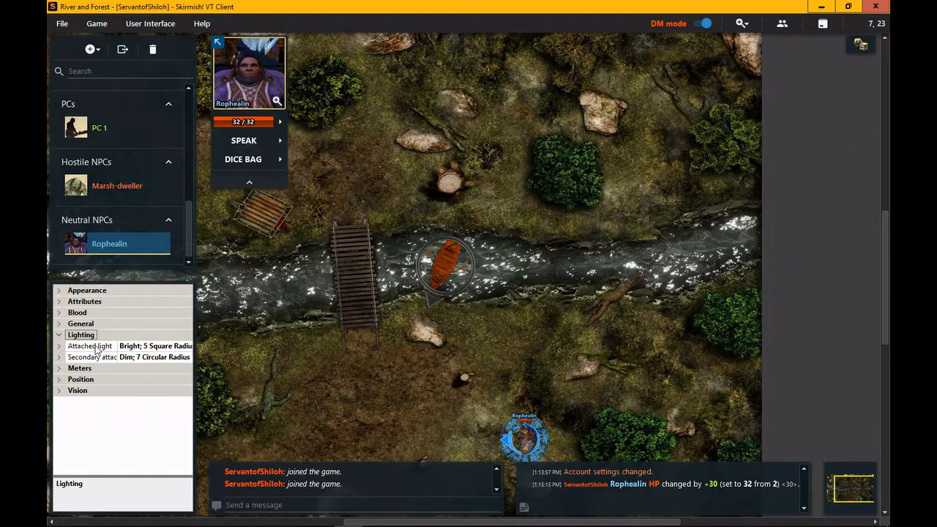
click(60, 346)
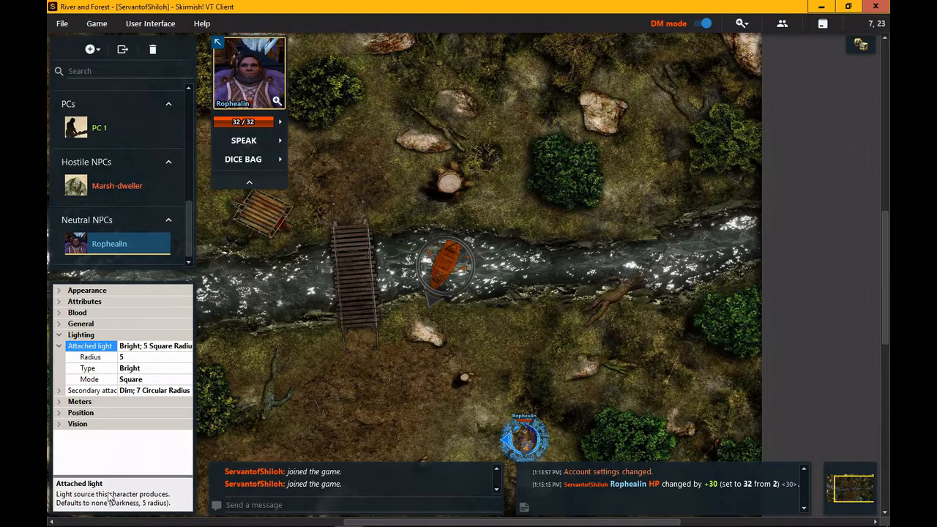
click(93, 358)
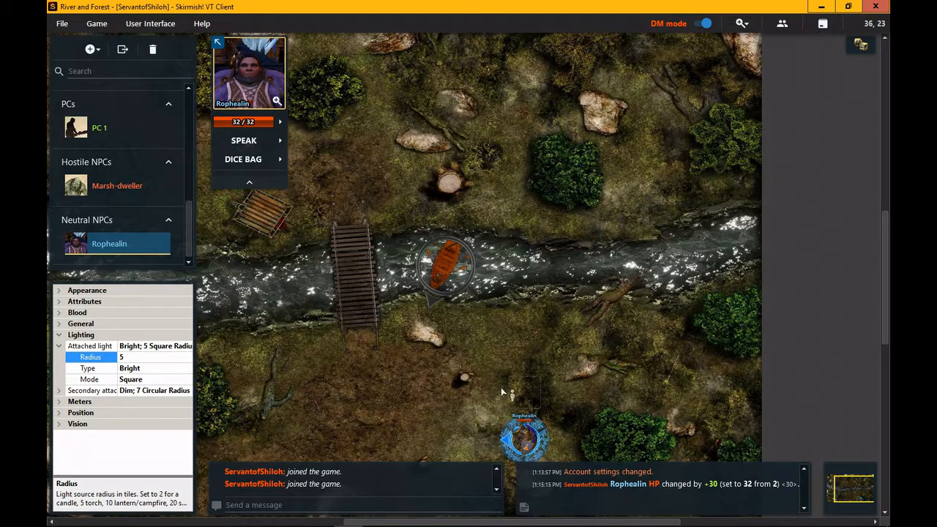
Switch to Player mode to examine the lit area around Rophealin with the character selected, and return to DM mode
click(703, 25)
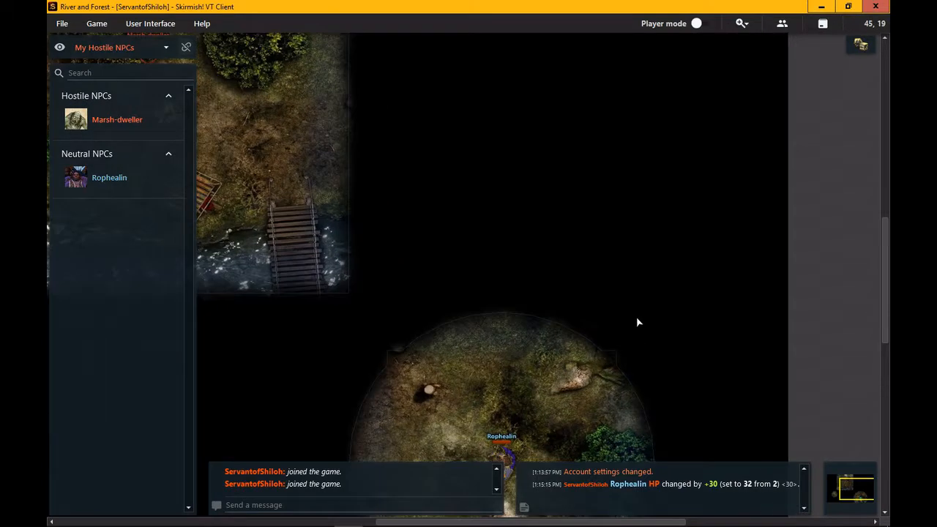
scroll(637, 322, up, 2)
drag(622, 351, 681, 44)
scroll(680, 44, up, 1)
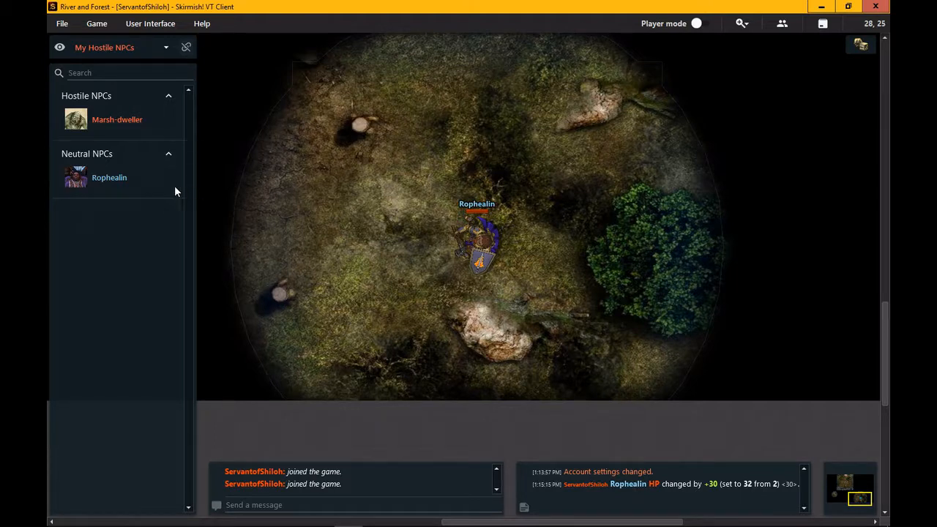
click(150, 179)
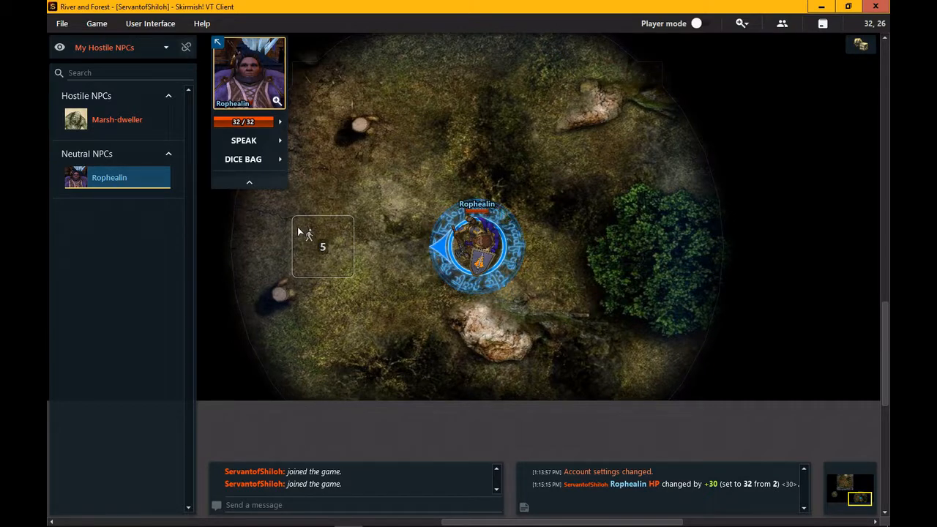
click(703, 24)
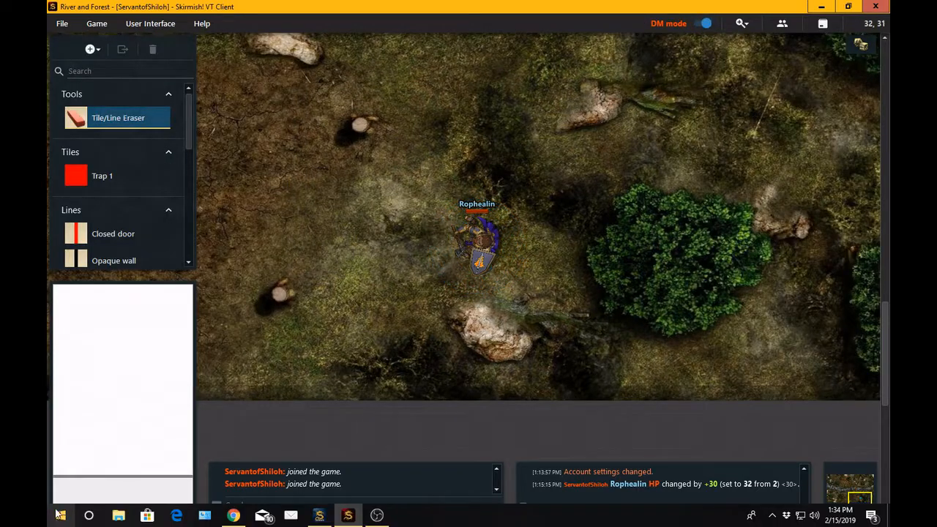
Select Rophealin in Neutral NPCs and examine the Radius, Type and Mode properties of the Attached light, including the available Type and Mode options
scroll(119, 219, down, 10)
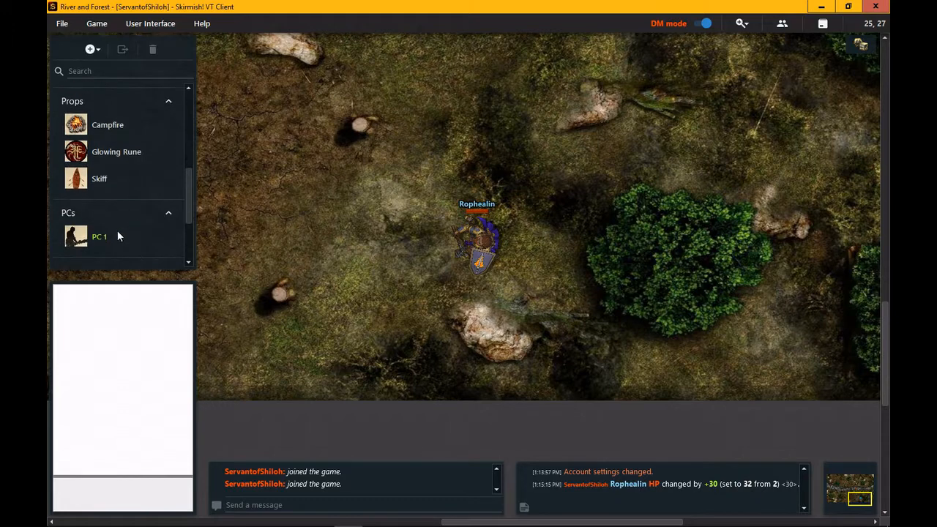
click(109, 244)
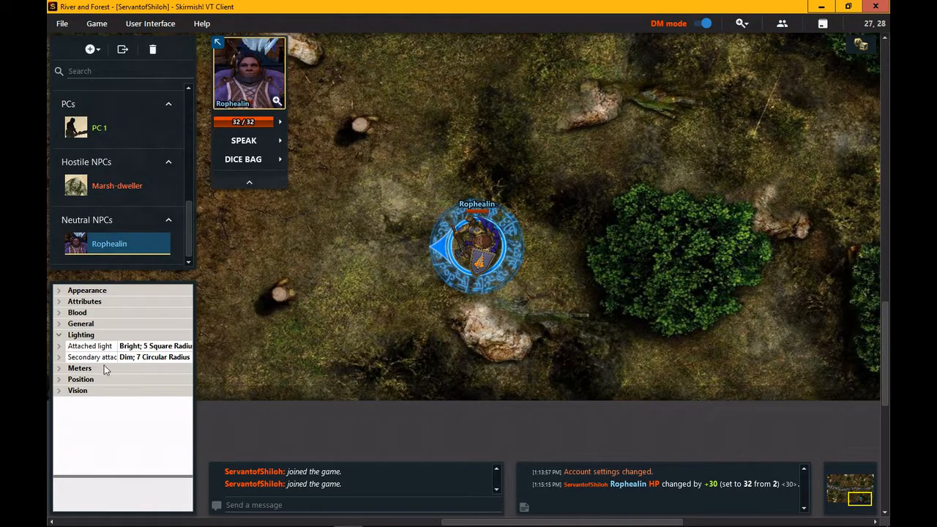
click(60, 346)
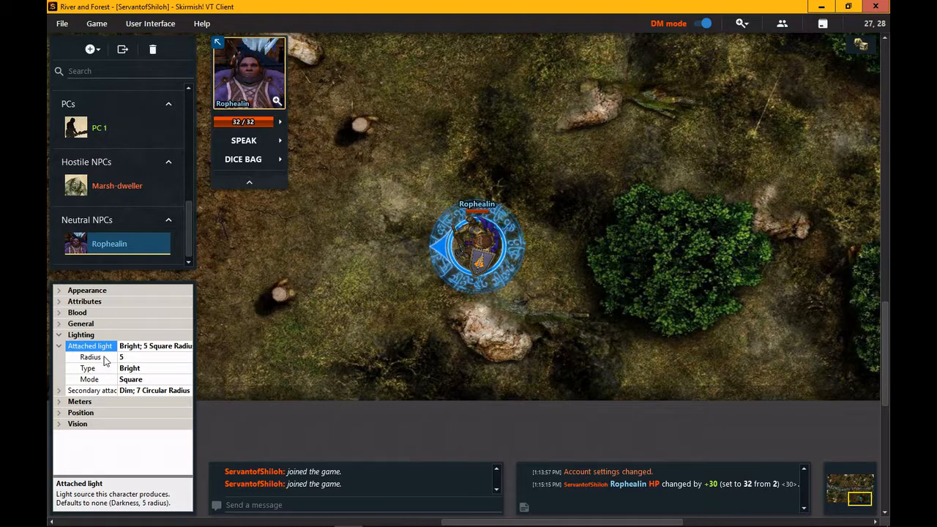
click(103, 358)
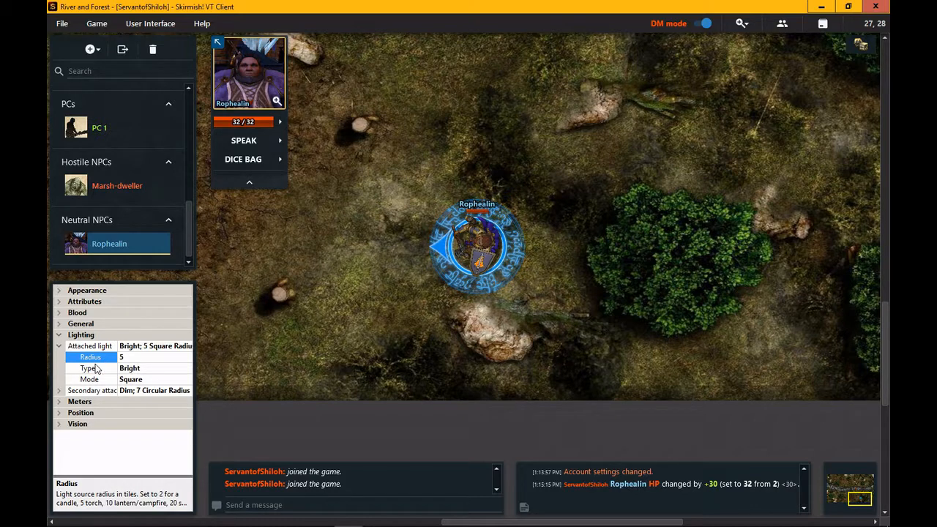
click(93, 370)
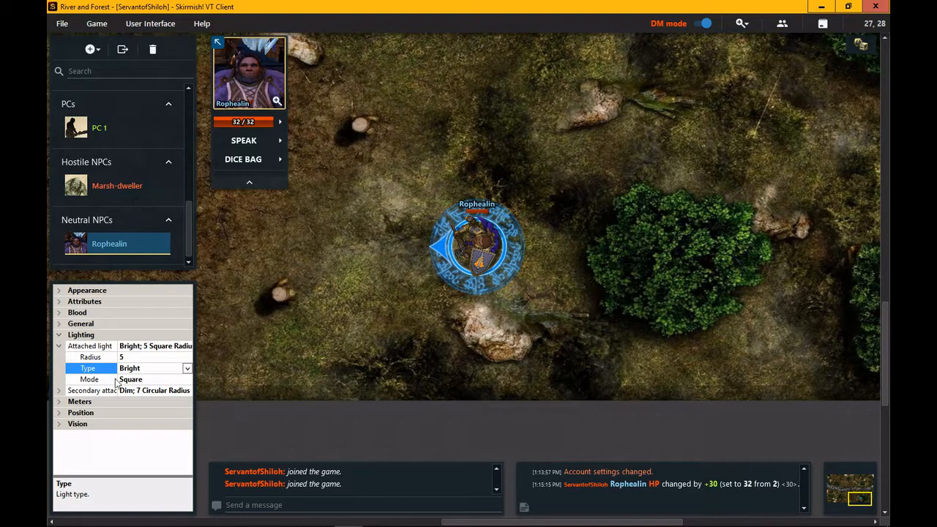
click(188, 369)
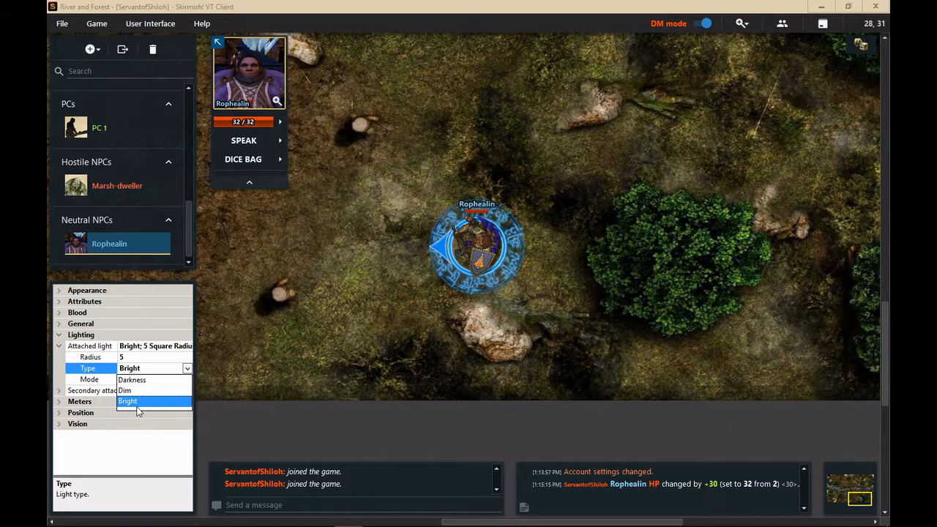
click(92, 369)
click(100, 381)
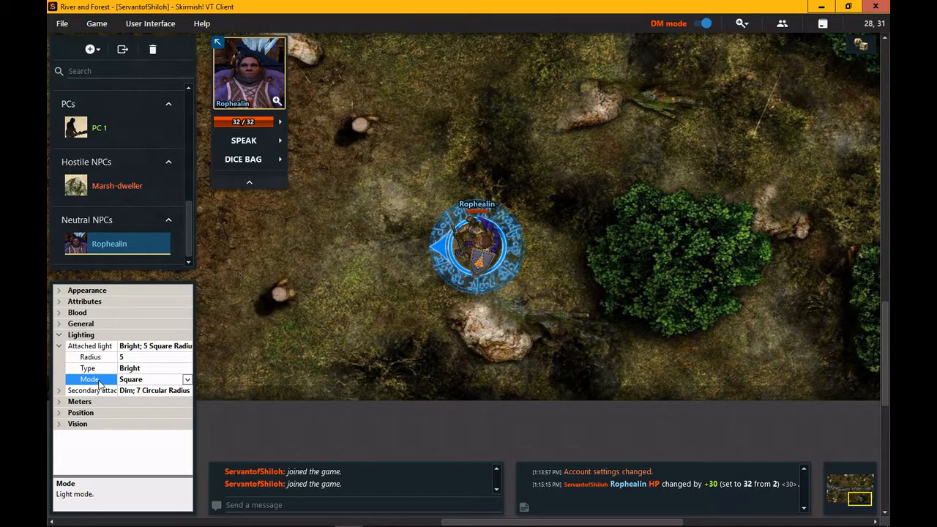
click(187, 379)
click(105, 382)
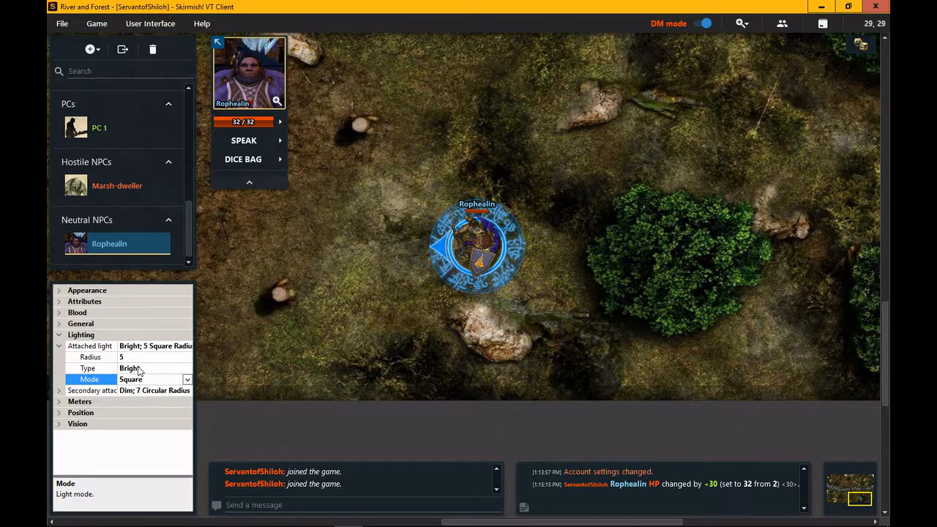
Set the Mode of Rophealin's Attached light to Circular, and check the light's shape in Player mode before returning to DM mode
click(184, 380)
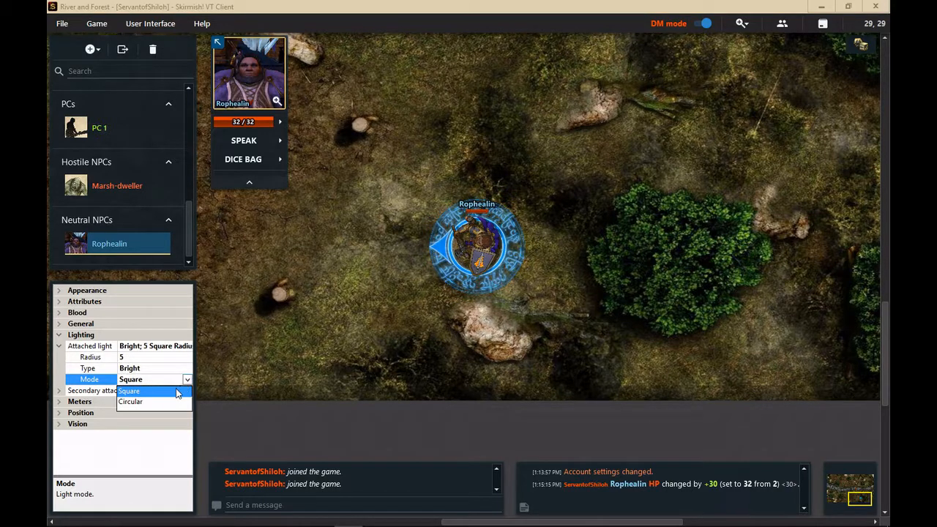
click(145, 403)
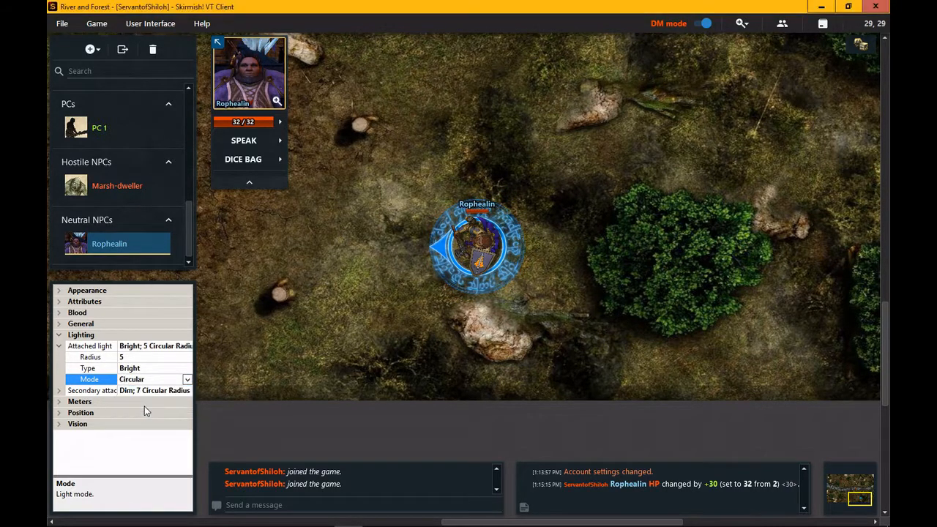
click(106, 360)
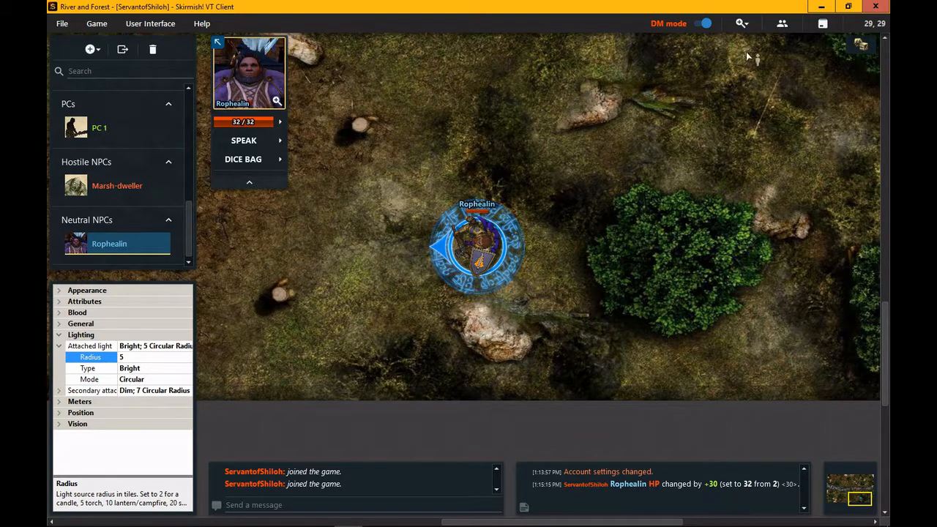
click(702, 24)
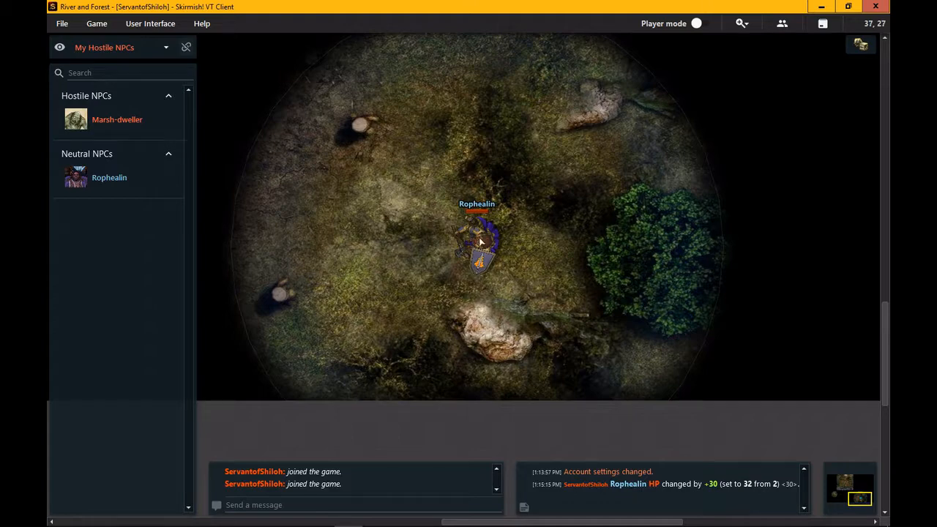
click(704, 25)
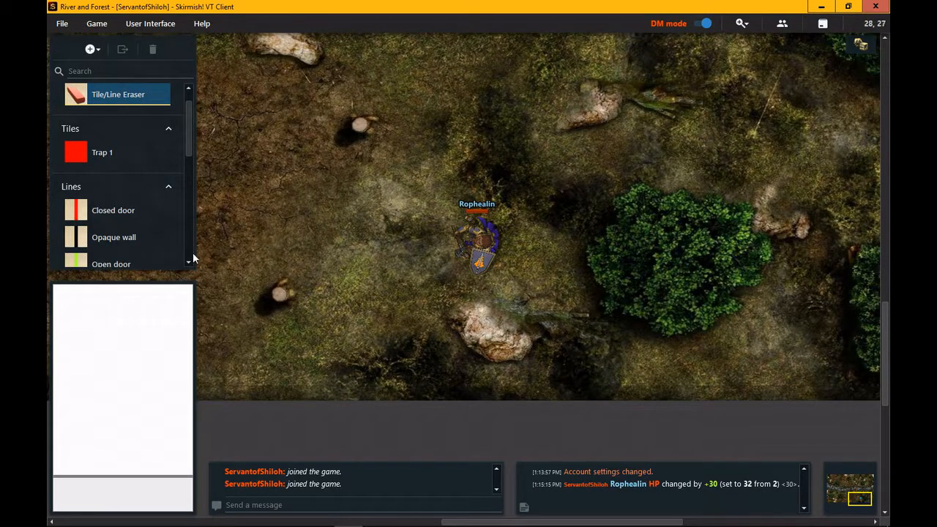
Select Rophealin in Neutral NPCs and expand the Secondary attached light settings to examine their Radius, Type and Mode
scroll(189, 248, down, 5)
click(142, 242)
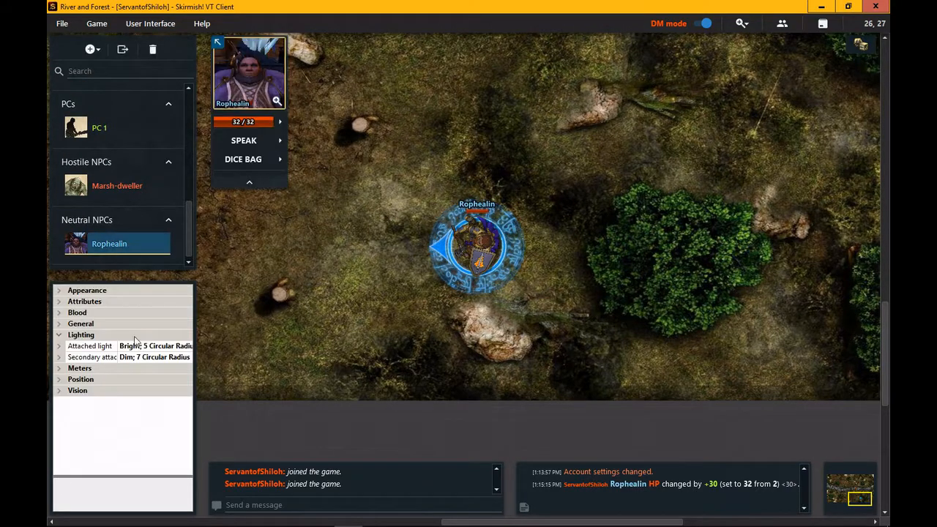
double_click(114, 356)
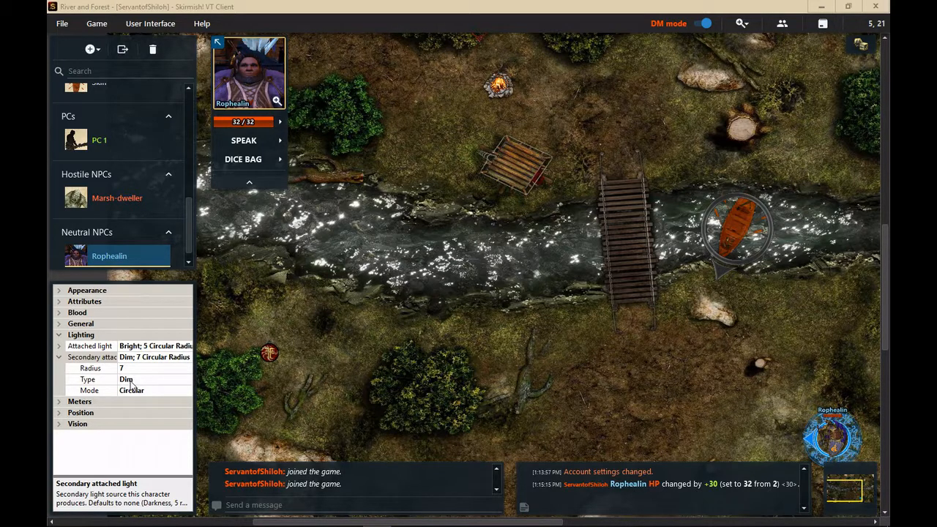
Examine the map in Player mode with the view limited to Rophealin, and return to DM mode
click(704, 24)
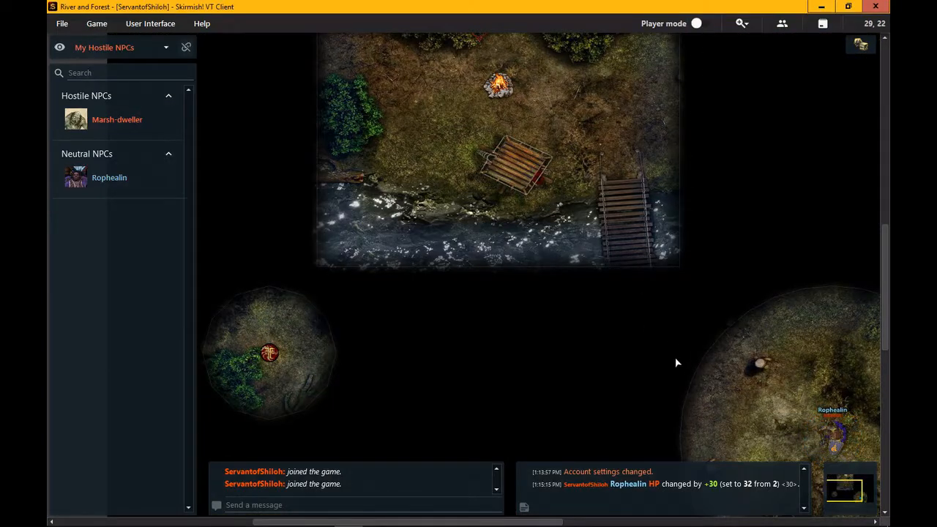
scroll(677, 364, up, 2)
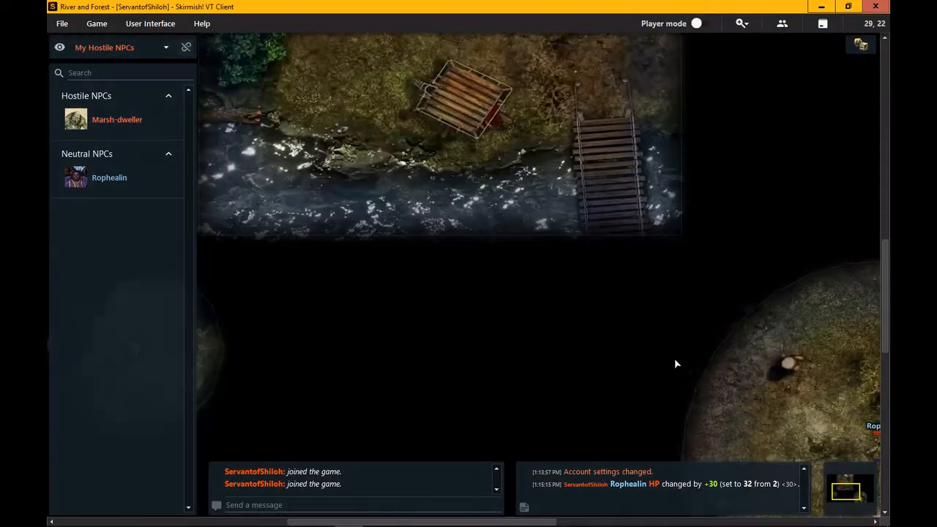
click(95, 183)
click(76, 47)
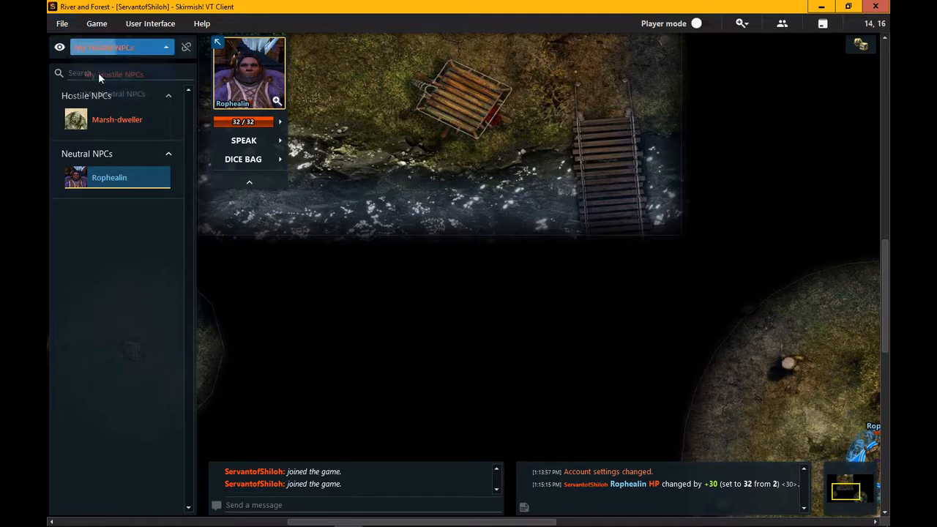
click(134, 151)
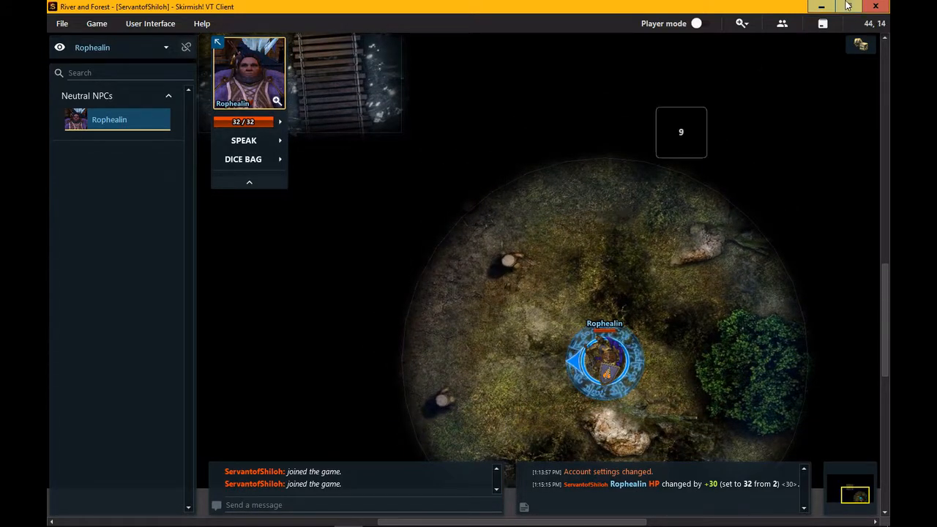
click(705, 23)
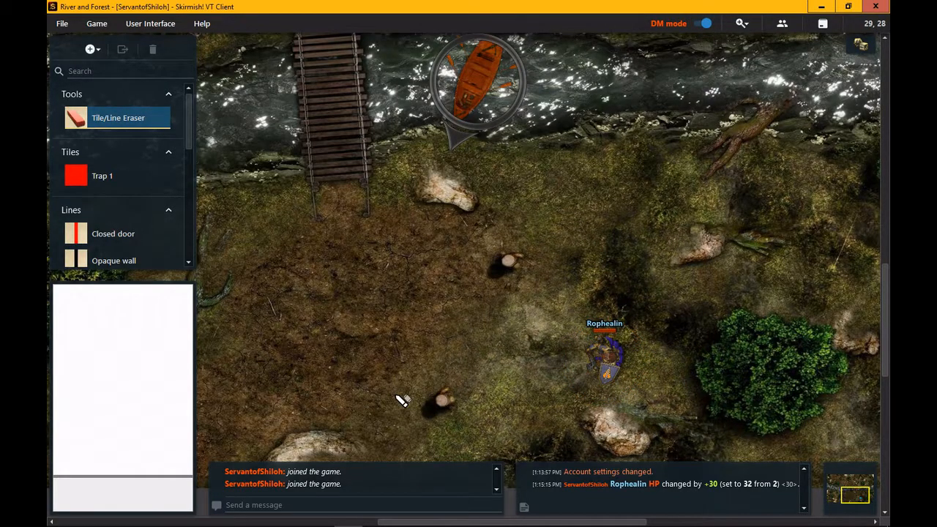
Select Rophealin on the map, expand both light groups under Lighting, and set the Attached light's Mode to Square
click(605, 359)
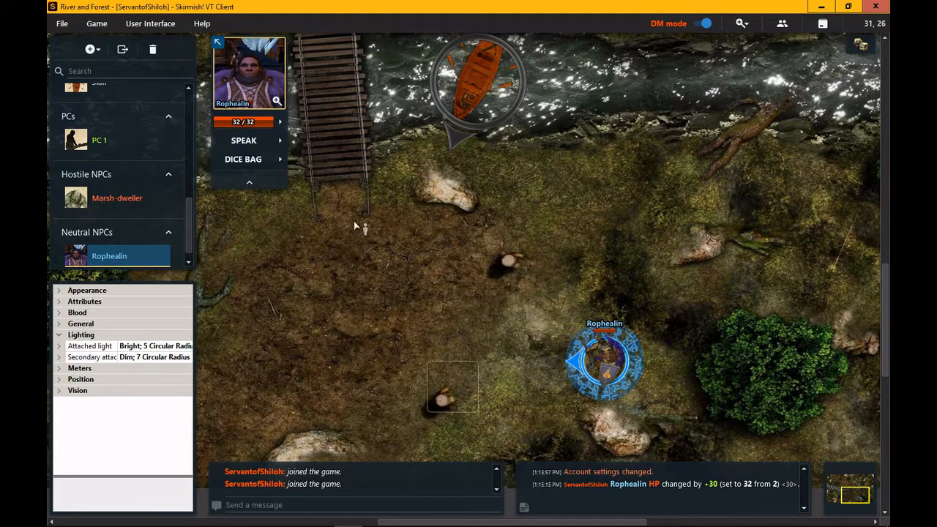
click(59, 357)
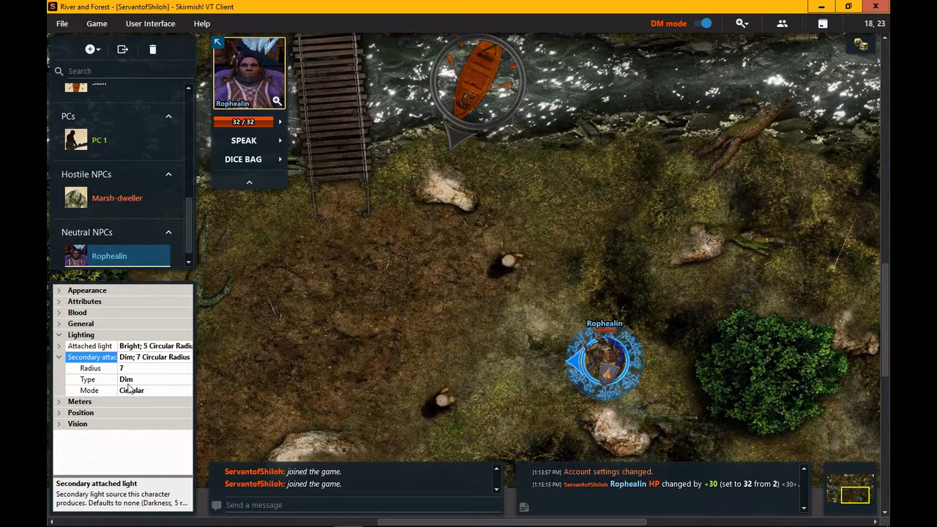
click(76, 347)
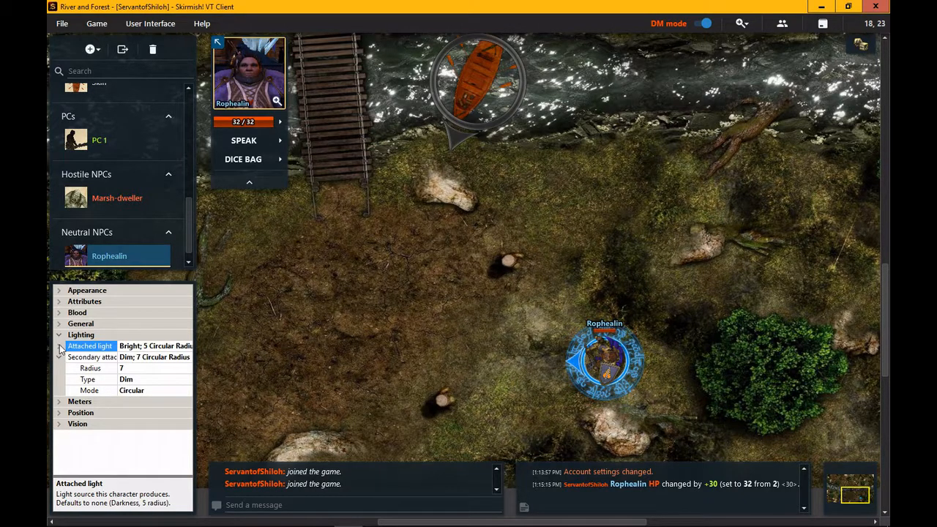
double_click(71, 348)
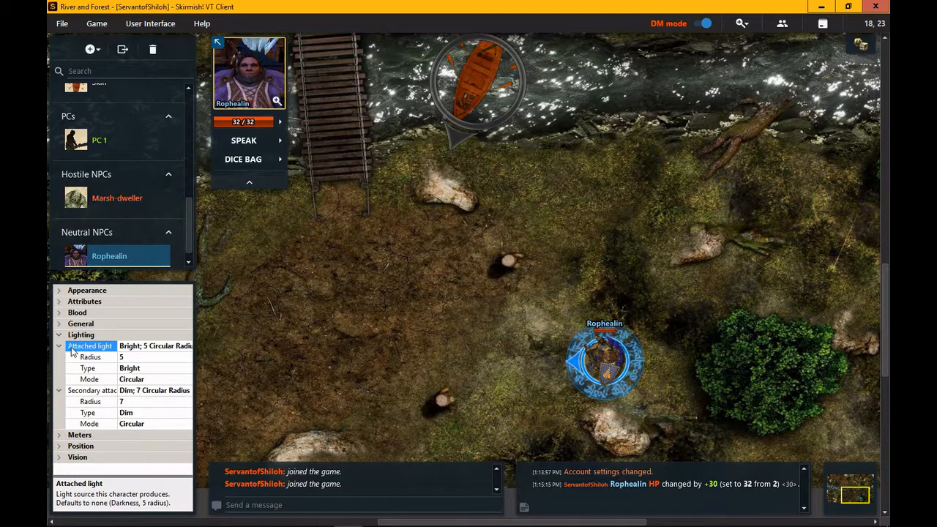
click(135, 381)
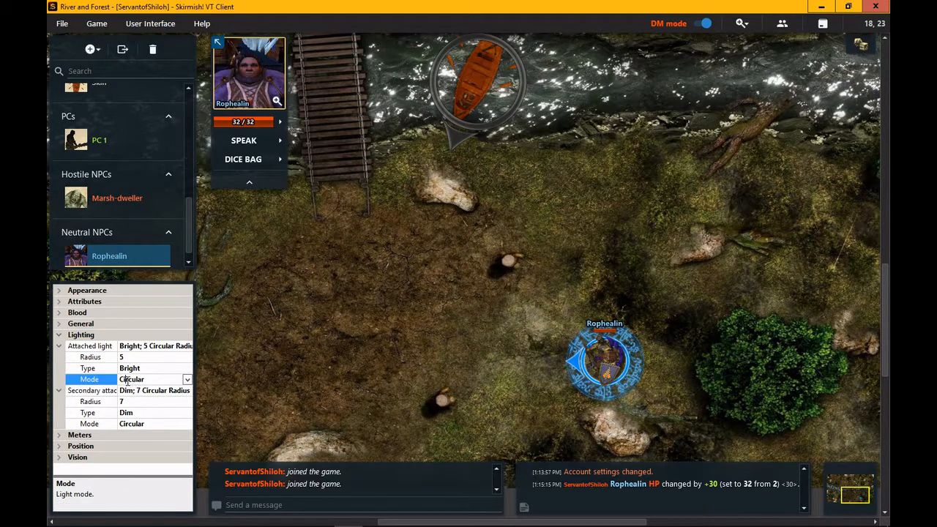
click(188, 380)
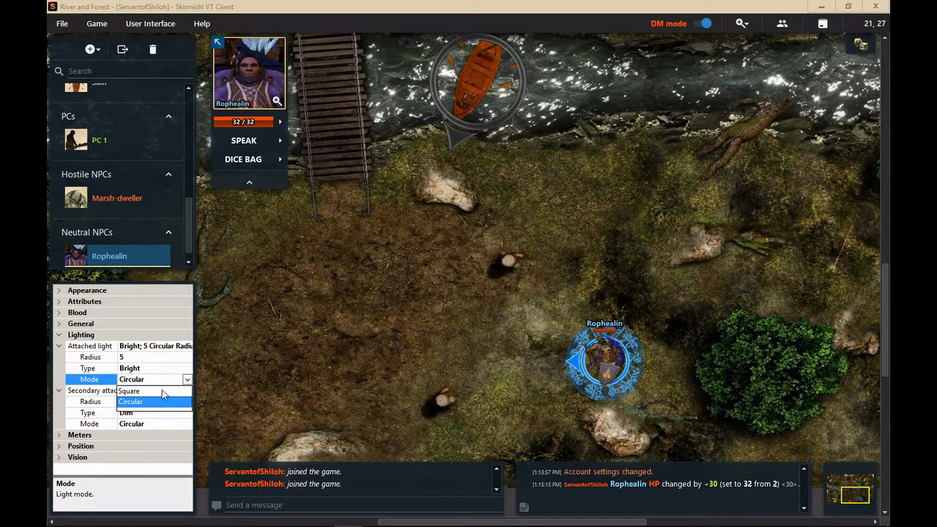
click(163, 392)
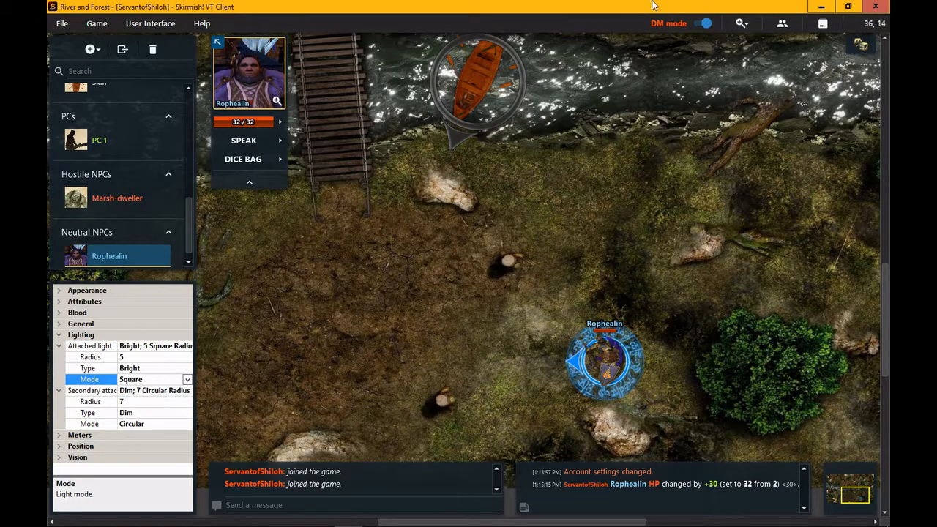
Compare Rophealin's attached and secondary light areas in Player mode, return to DM mode and reselect Rophealin on the map
click(702, 24)
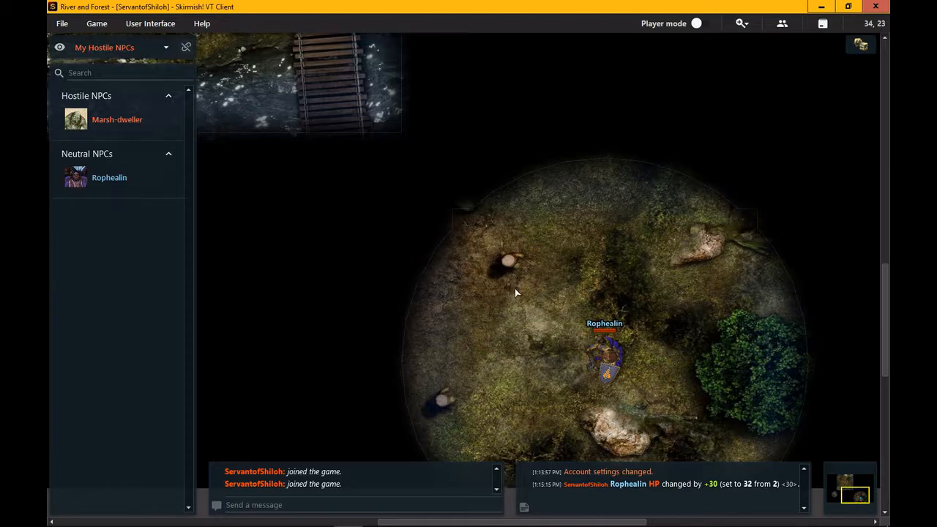
drag(669, 339, 622, 237)
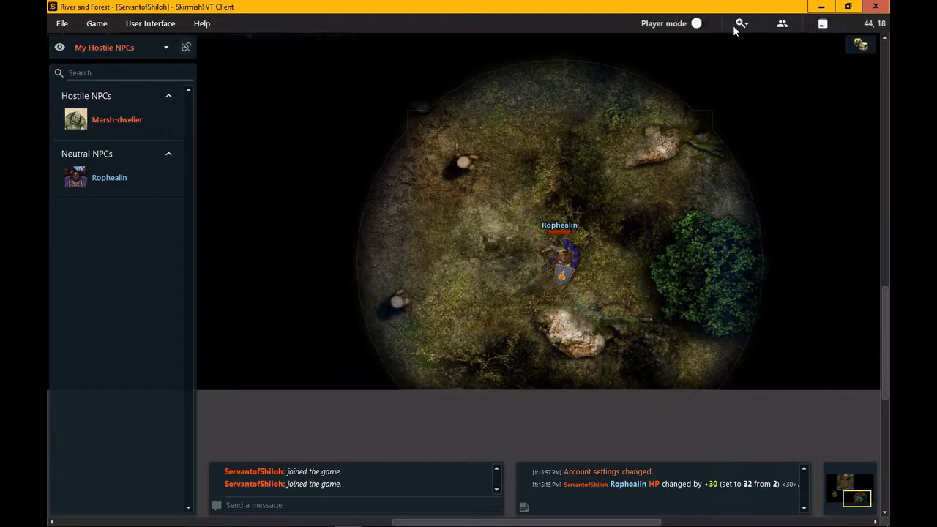
click(705, 25)
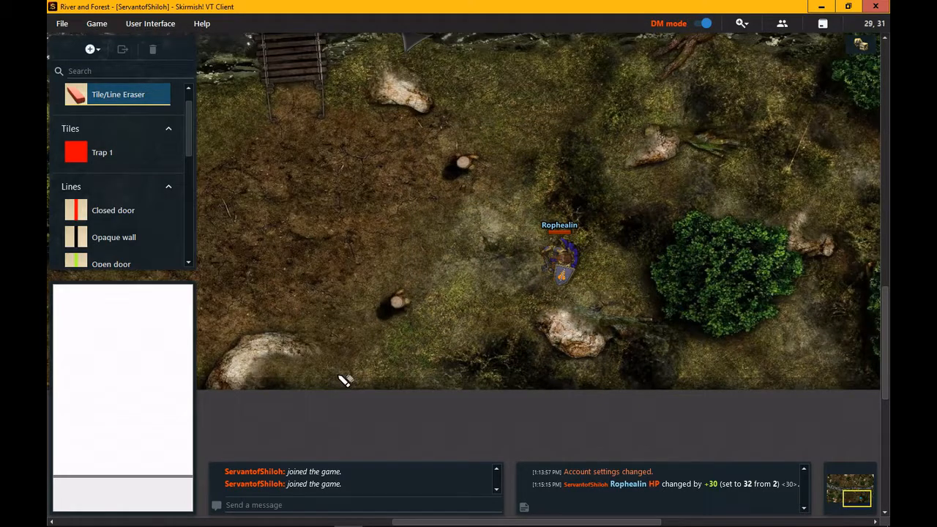
click(564, 262)
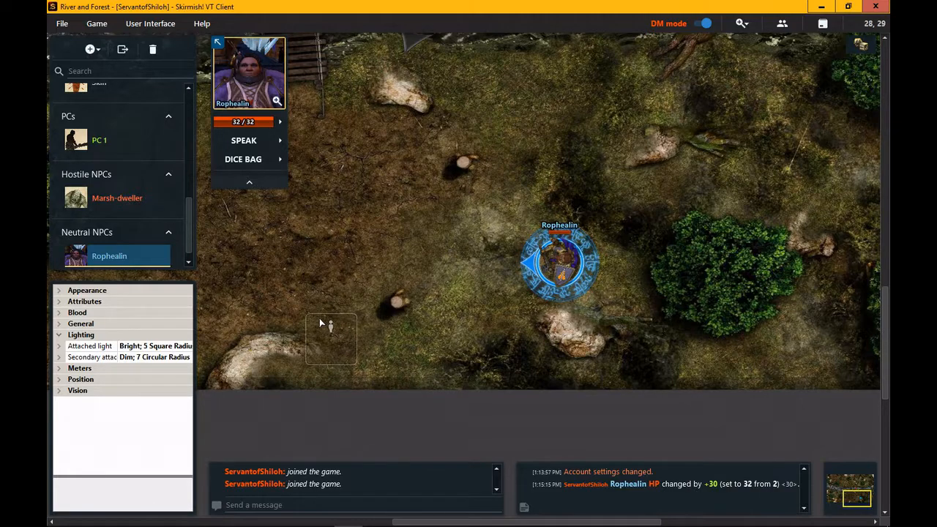
Inspect the illuminated ground around Rophealin in Player mode and switch back to DM mode
drag(435, 288, 447, 377)
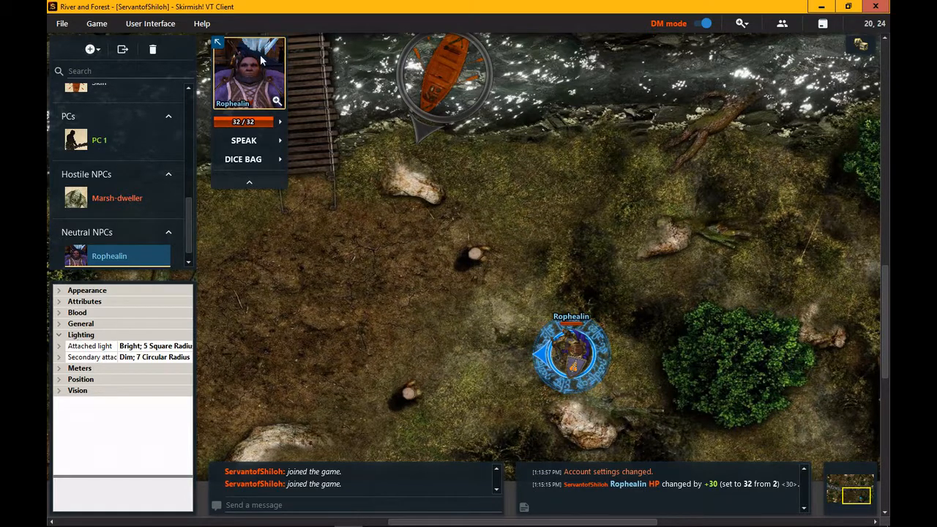
click(697, 24)
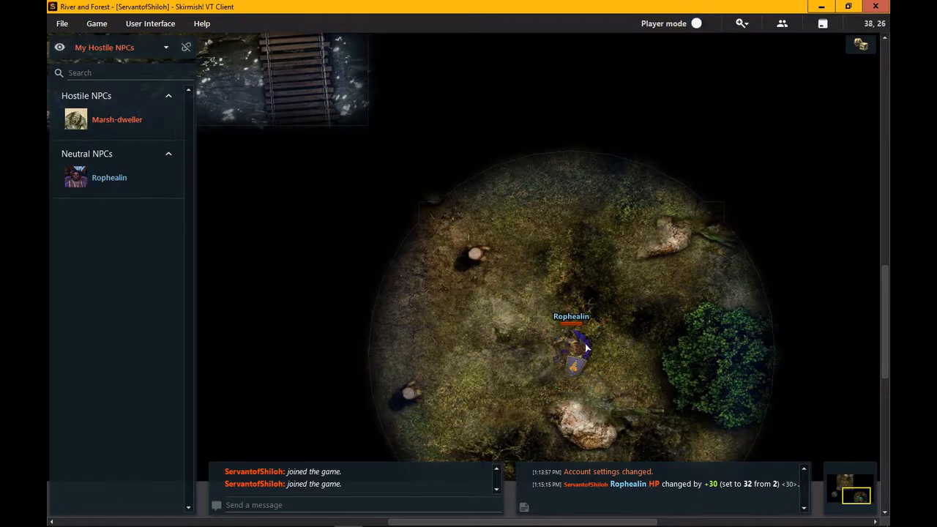
click(705, 22)
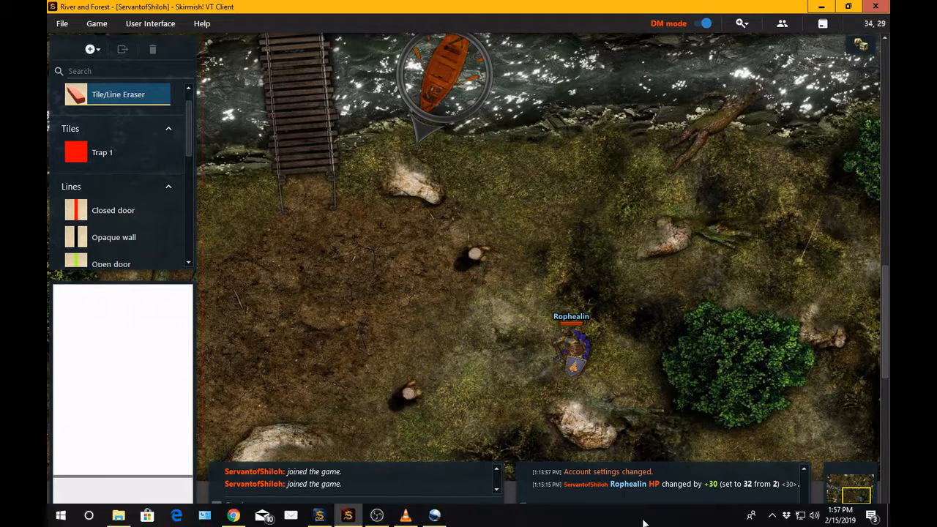
Select Rophealin on the map, expand the Vision settings and examine the Radius and the available Type options
click(572, 353)
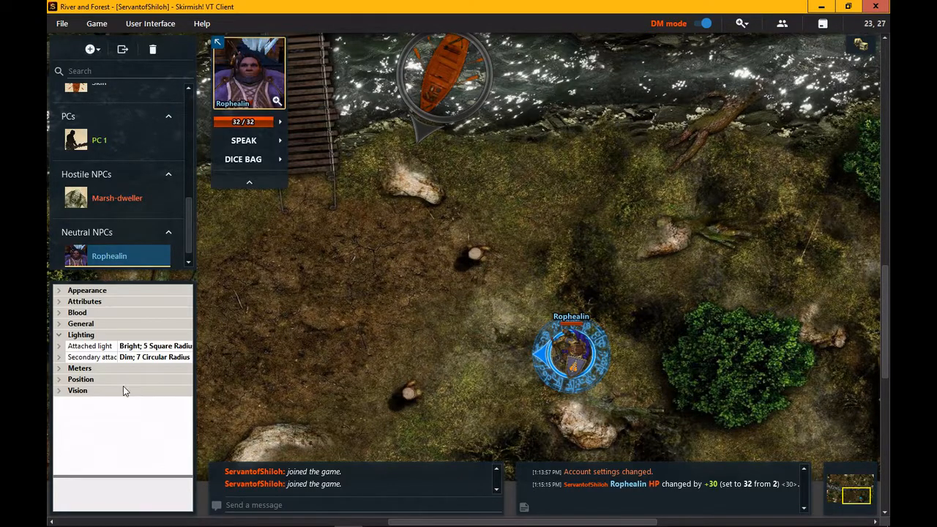
click(62, 393)
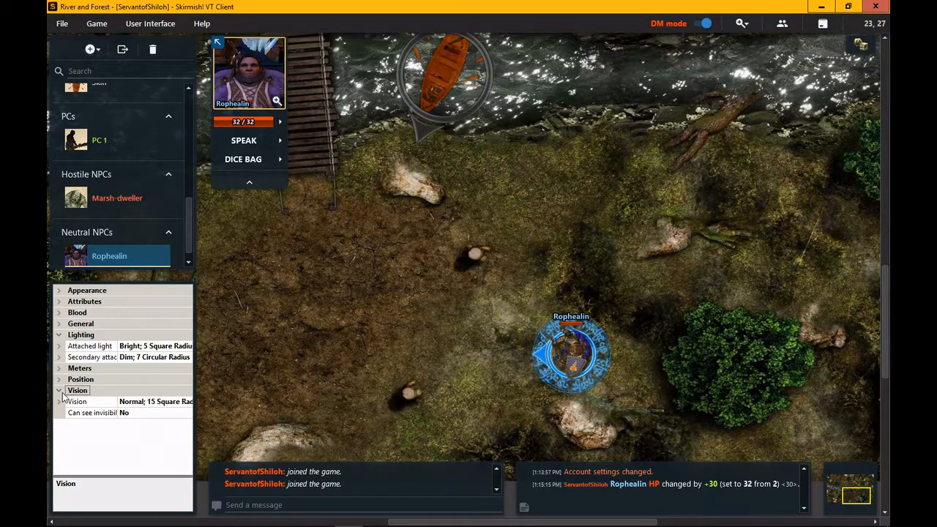
click(60, 402)
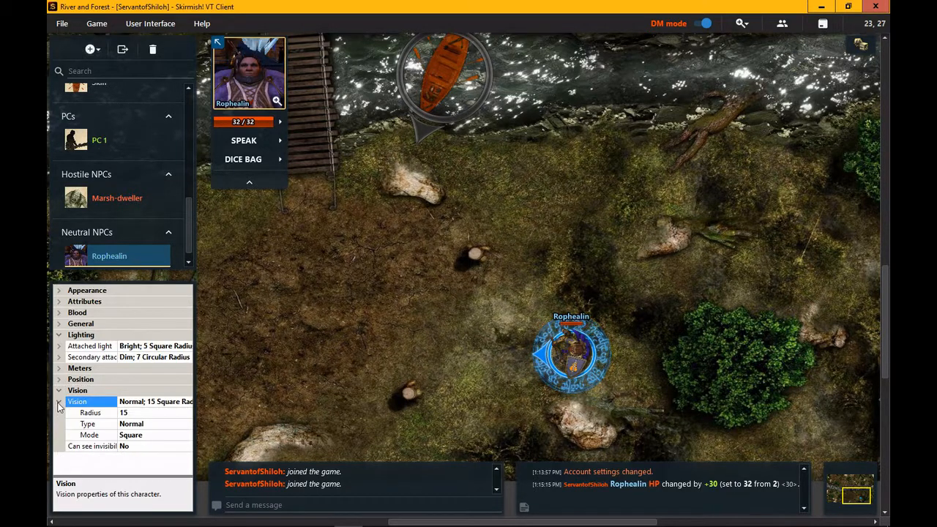
click(94, 413)
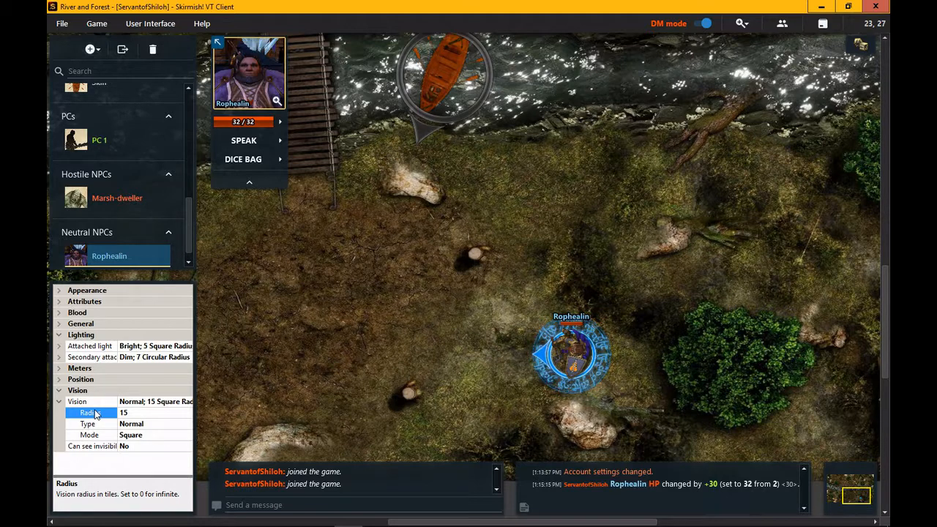
click(95, 425)
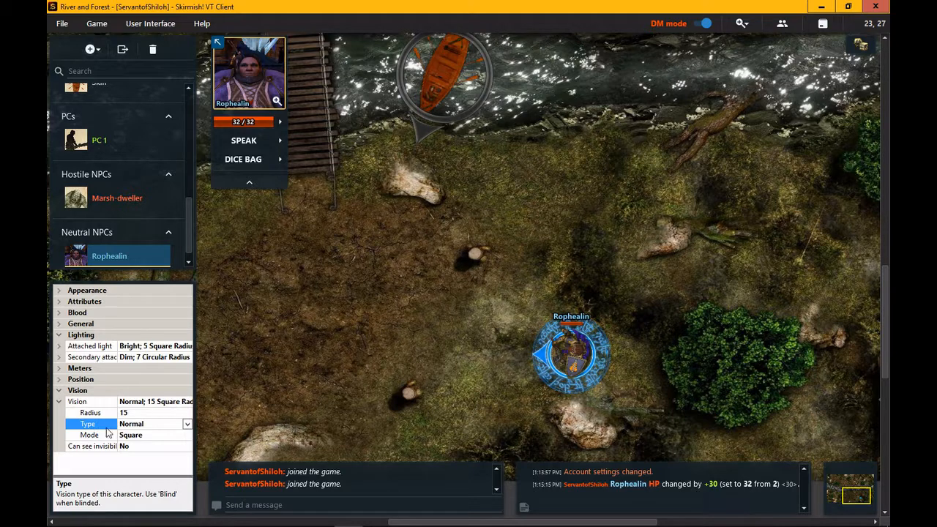
click(187, 426)
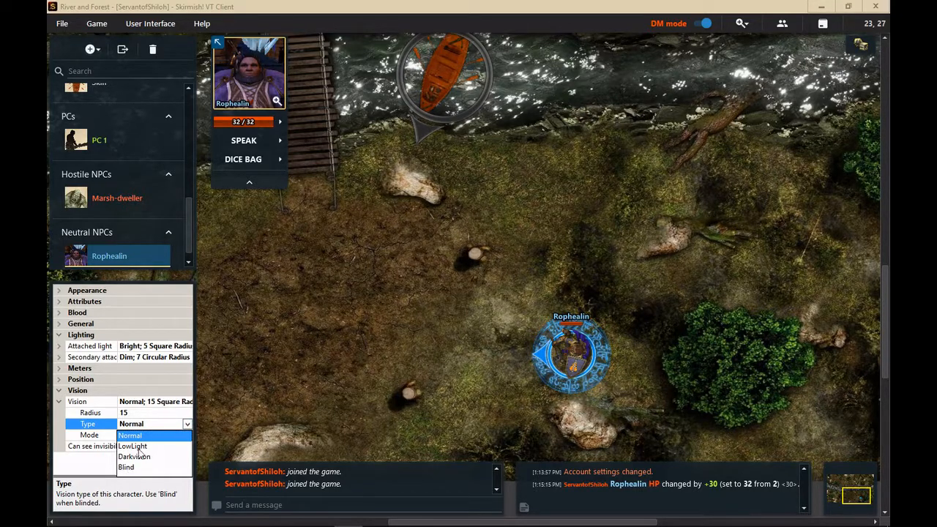
click(92, 442)
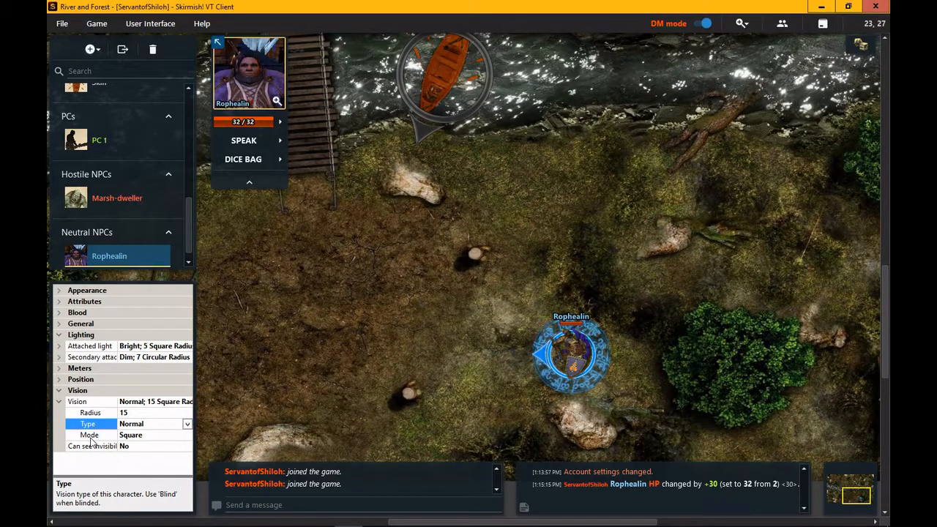
Examine the options for Rophealin's vision Mode and for Can see invisibility
click(92, 439)
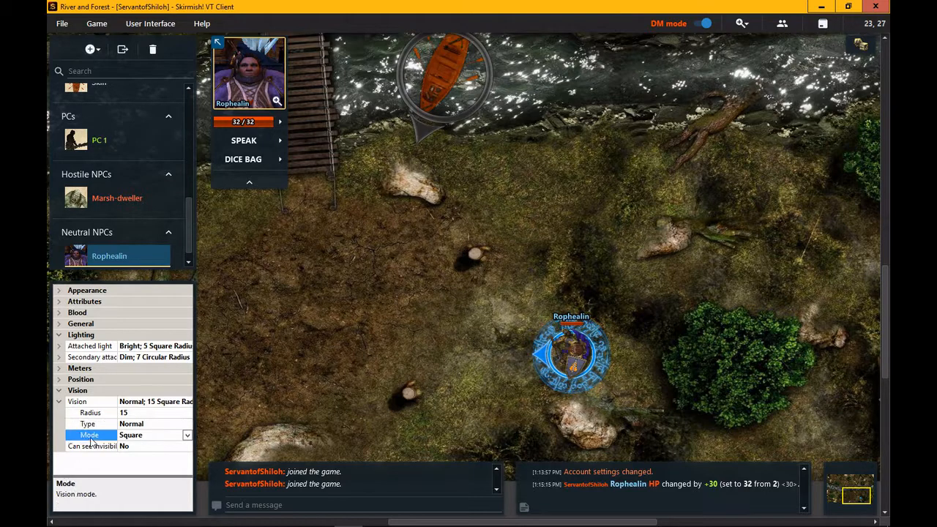
click(185, 437)
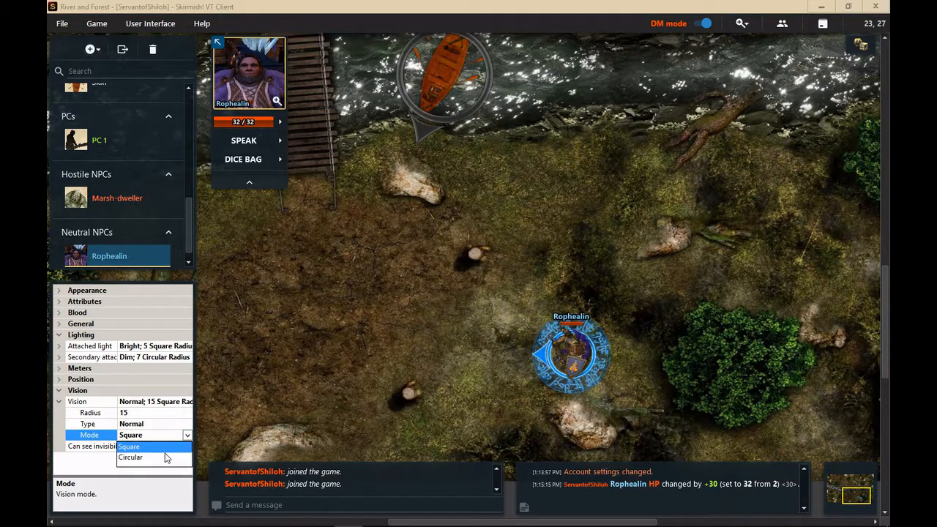
click(102, 439)
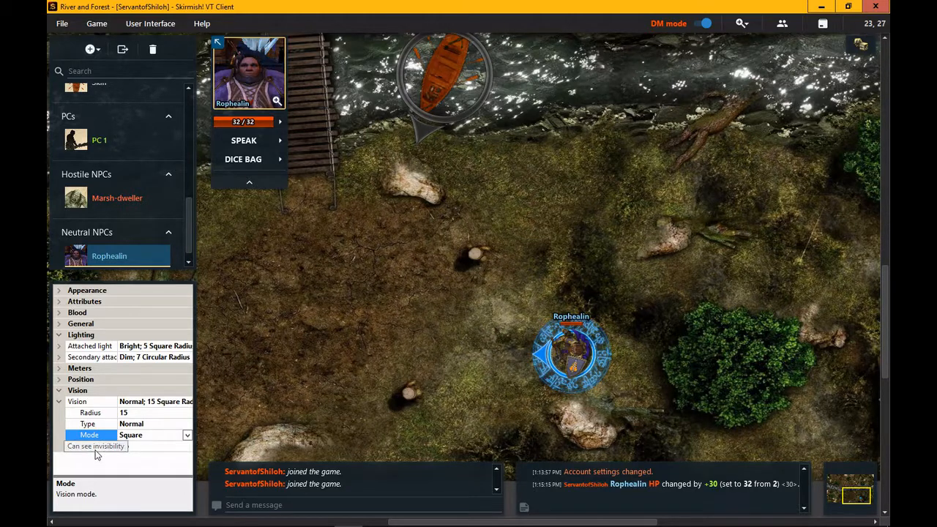
click(95, 449)
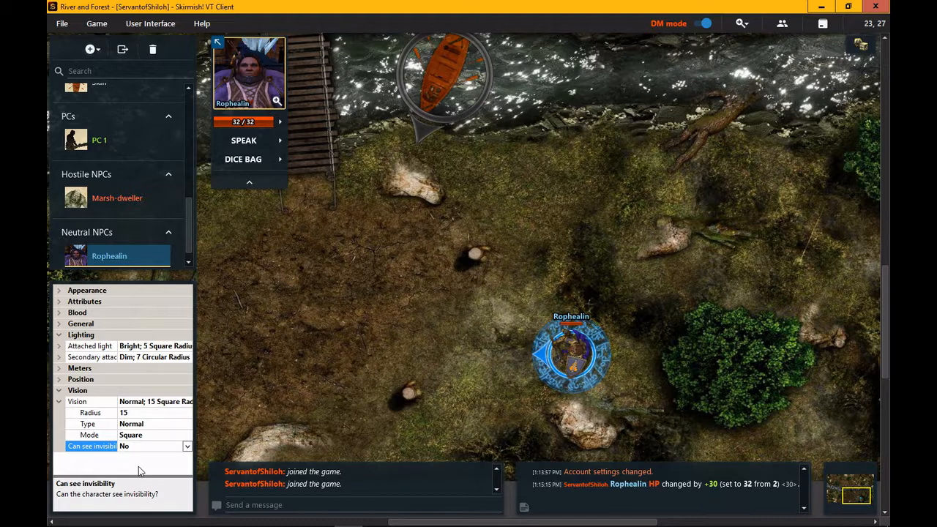
click(187, 448)
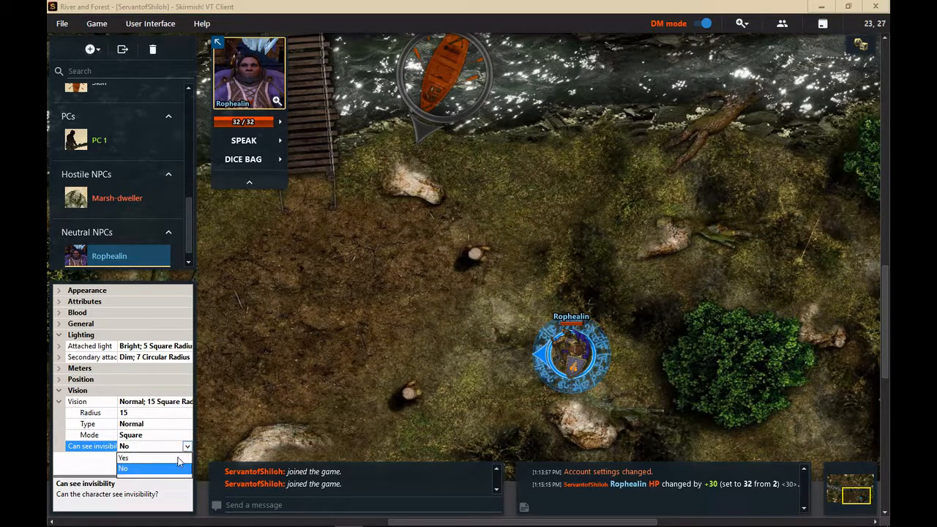
click(100, 458)
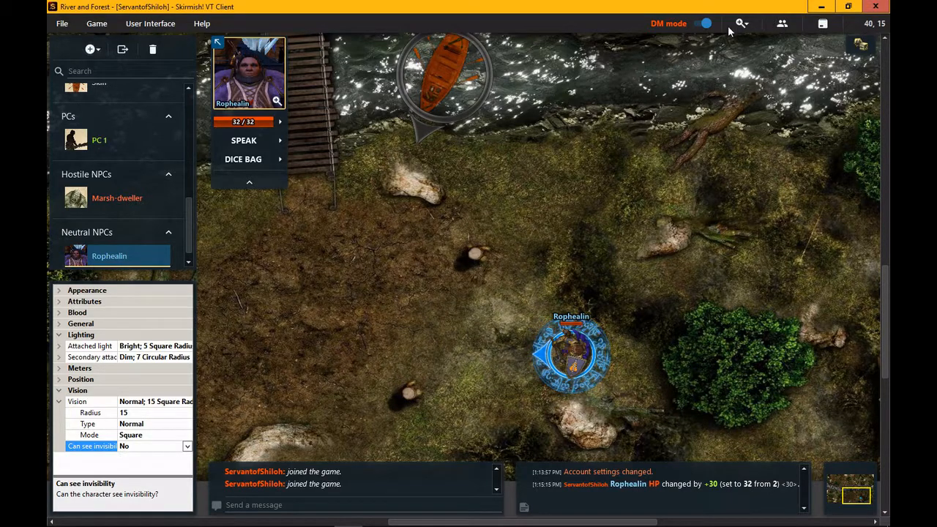
Switch to Player mode and examine the edges of the lit area around Rophealin up close
click(782, 23)
scroll(579, 329, up, 2)
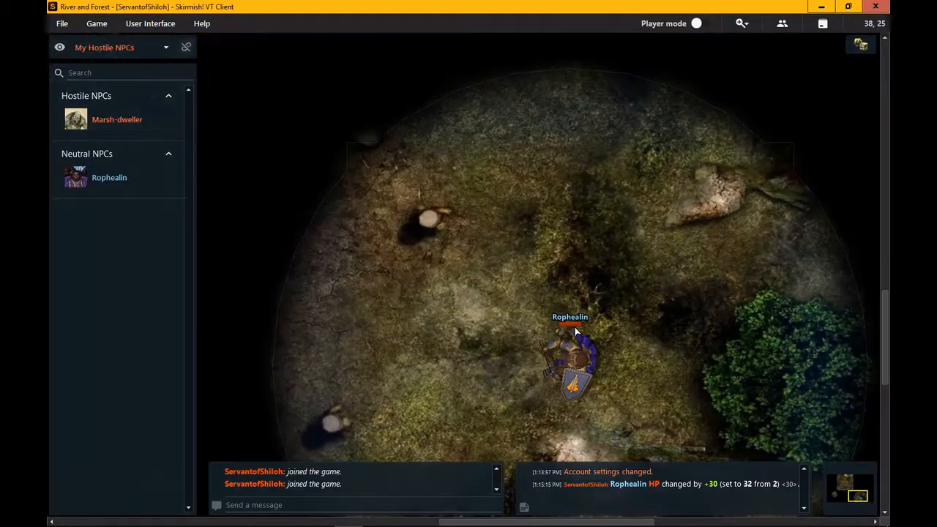
scroll(623, 344, down, 1)
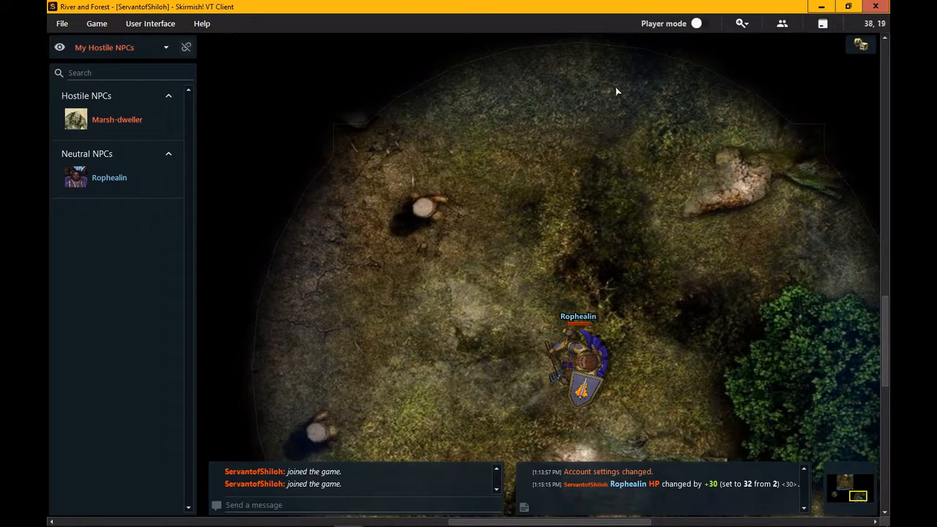
scroll(591, 262, down, 2)
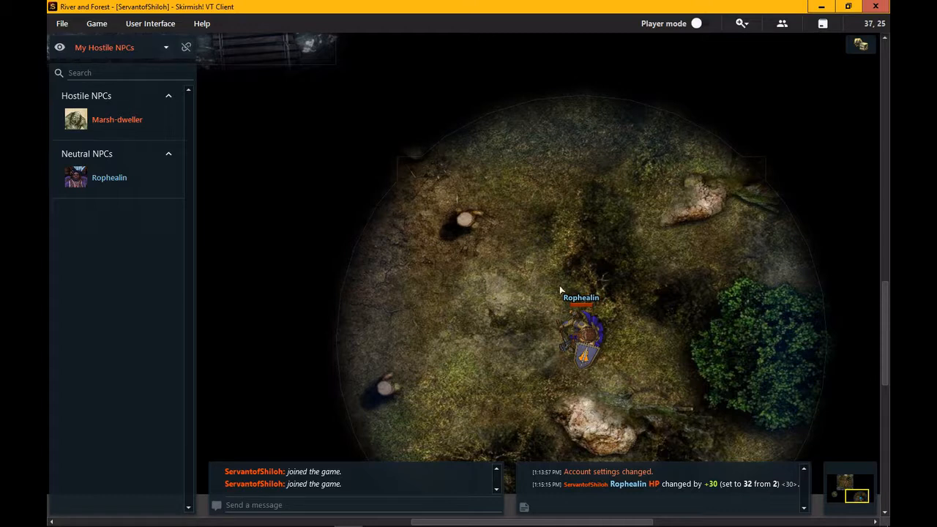
Limit the Player mode view to Rophealin, examine the map as far as the bridge, and return to DM mode
click(109, 177)
click(126, 48)
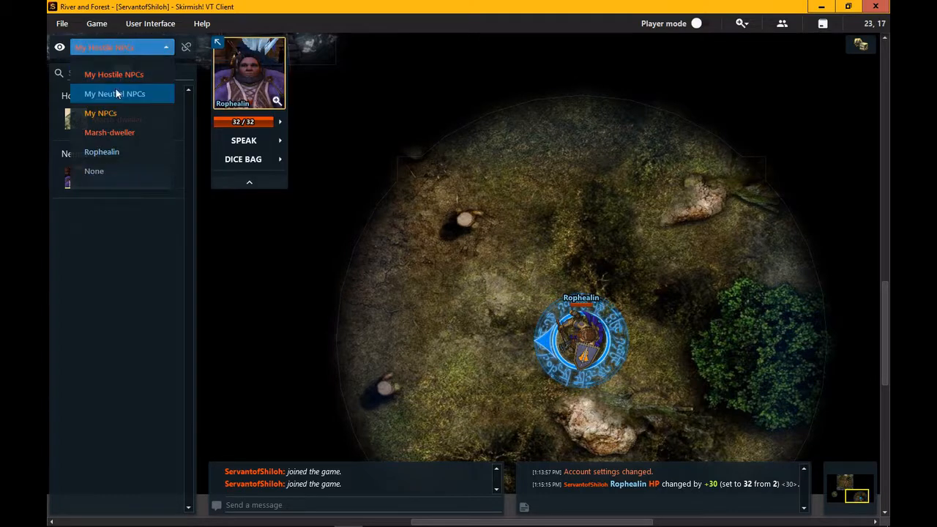
click(111, 149)
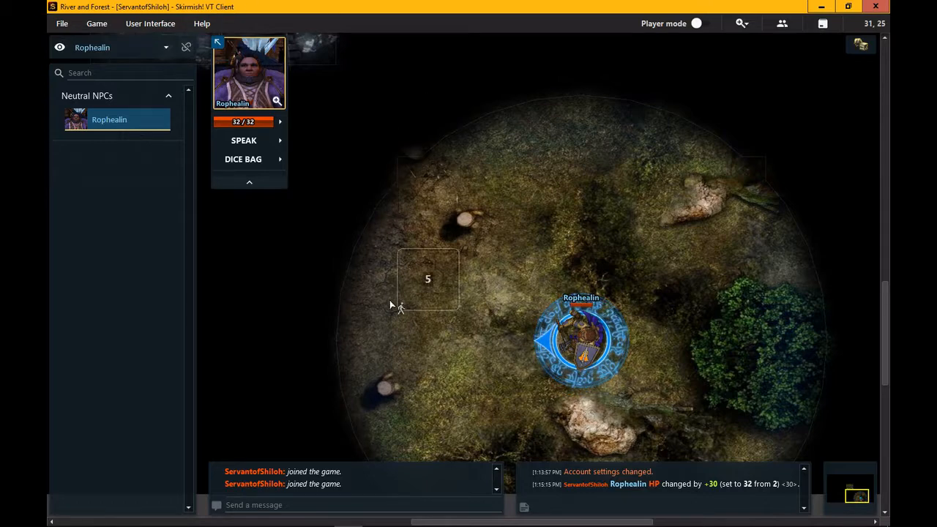
scroll(423, 280, down, 2)
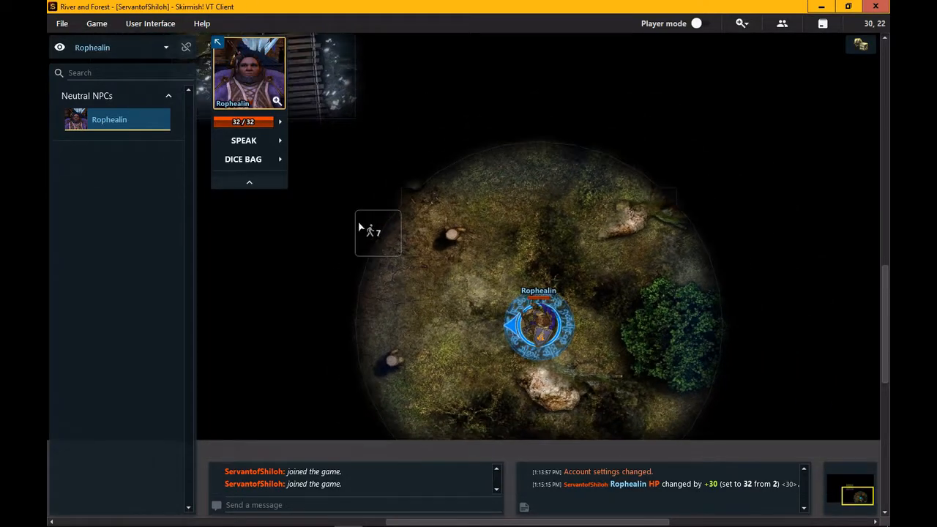
drag(359, 222, 456, 342)
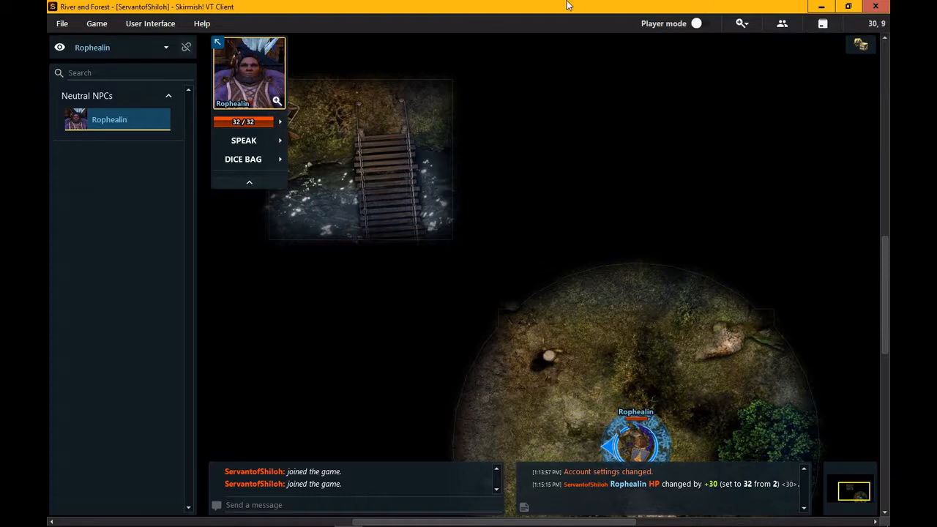
click(701, 24)
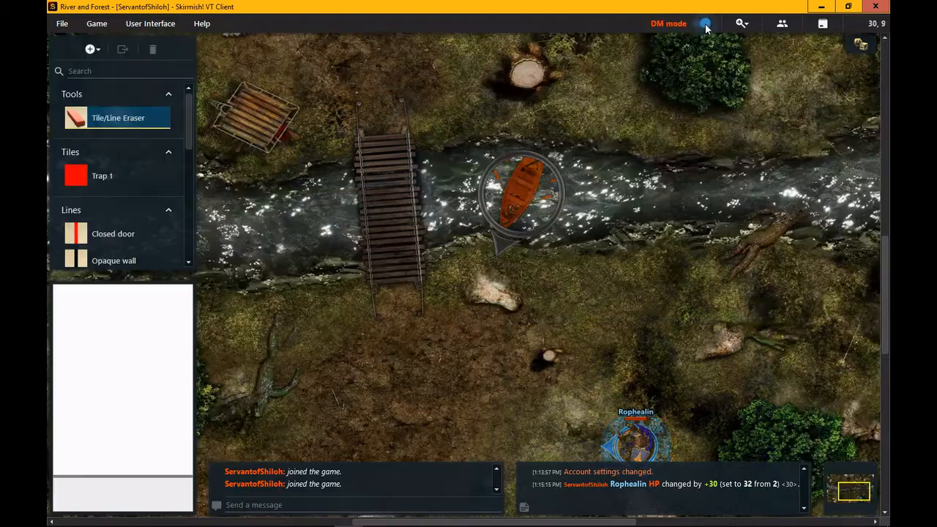
Select the Campfire north of the river to check its lighting, and view the lit areas in Player mode
drag(376, 110, 558, 257)
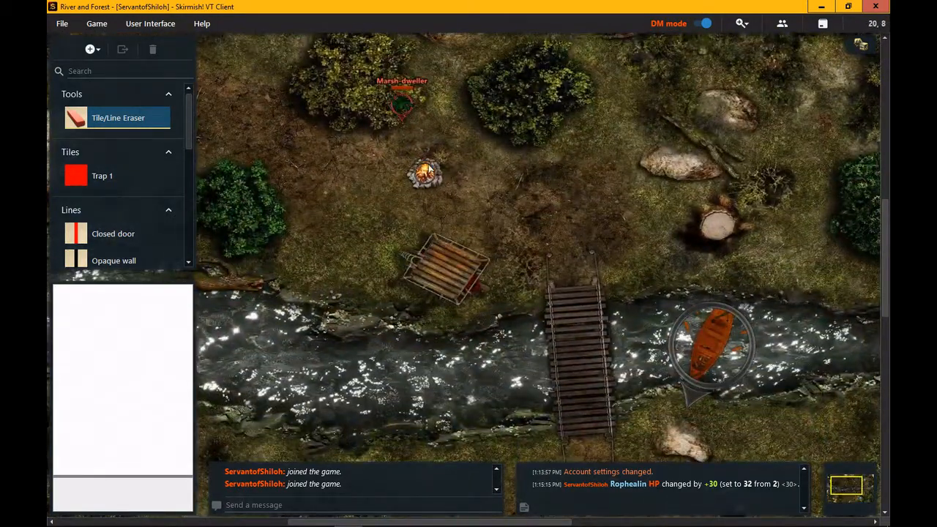
click(425, 179)
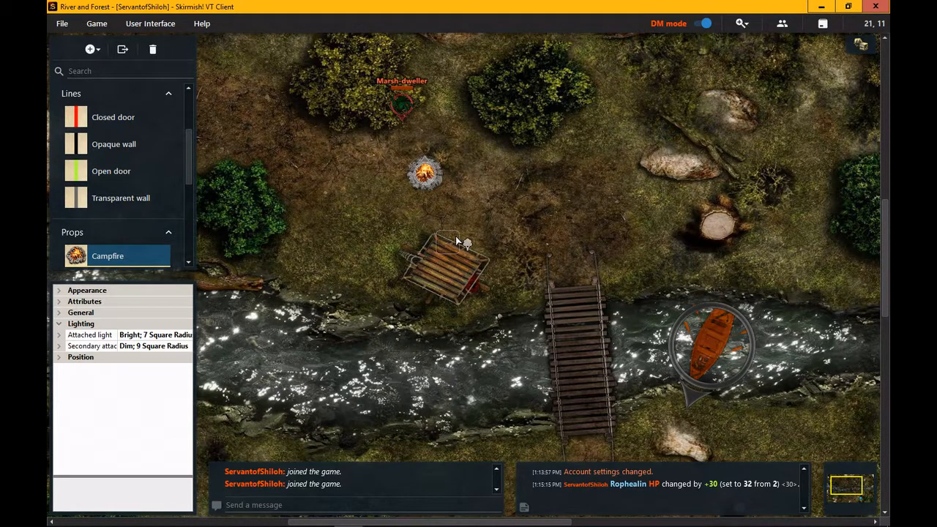
click(701, 24)
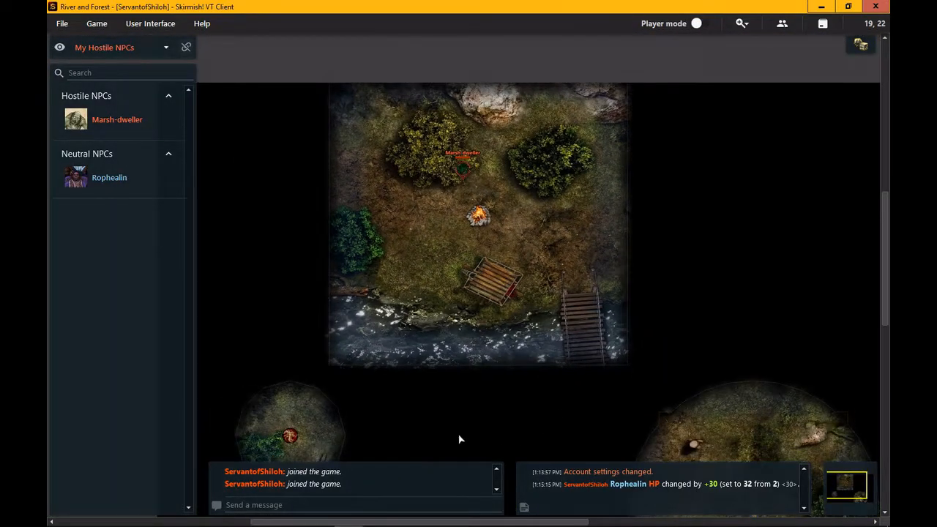
drag(457, 425, 488, 243)
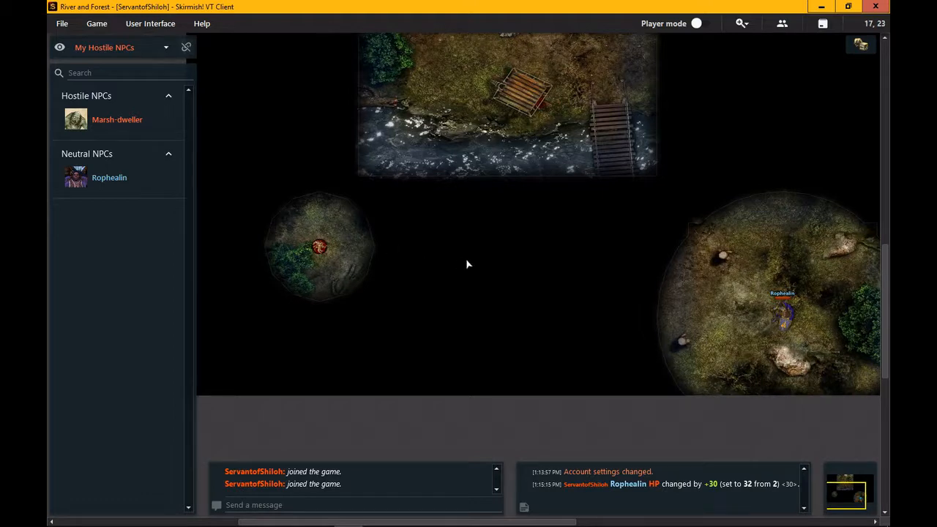
Limit the view to Rophealin to check how much of the campfire-lit area he sees, and return to DM mode
click(111, 177)
click(131, 51)
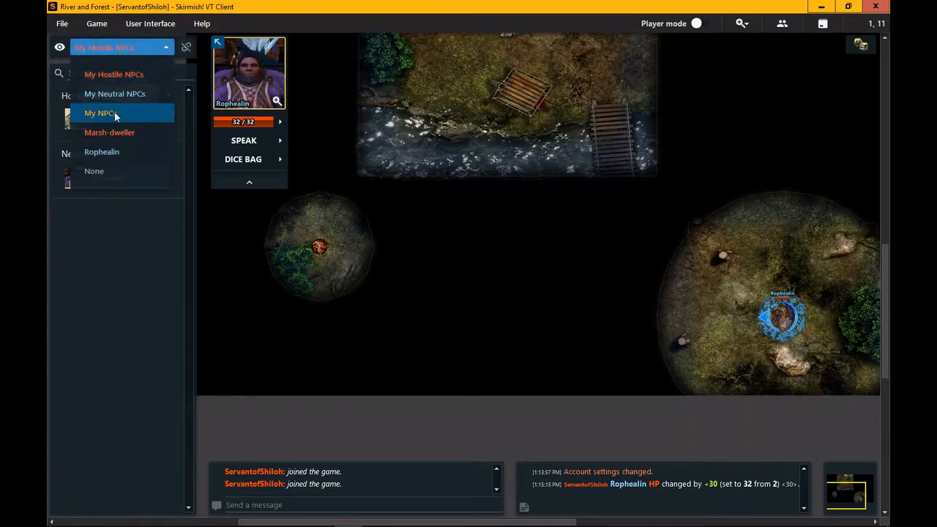
click(150, 145)
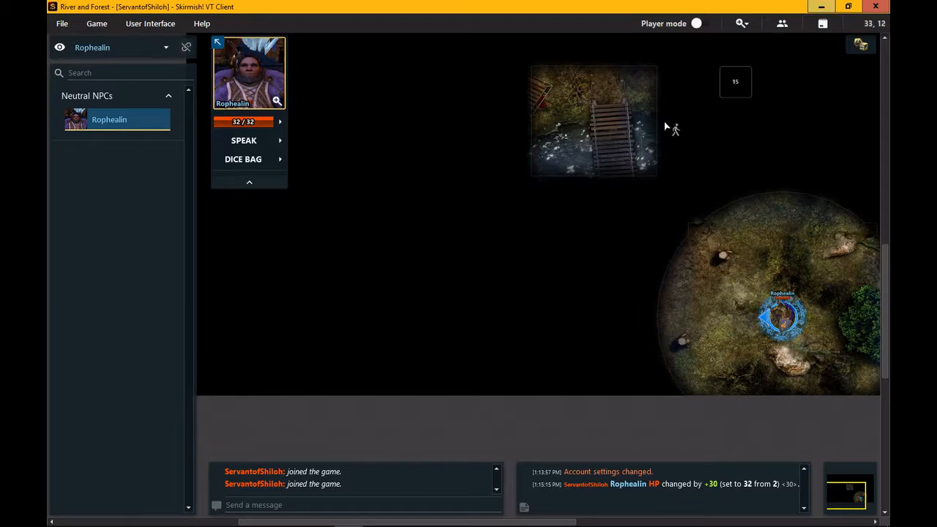
click(699, 24)
Select Rophealin on the map, switch to Player mode and move him a few tiles west, beside the lower tree stump
drag(620, 317, 617, 412)
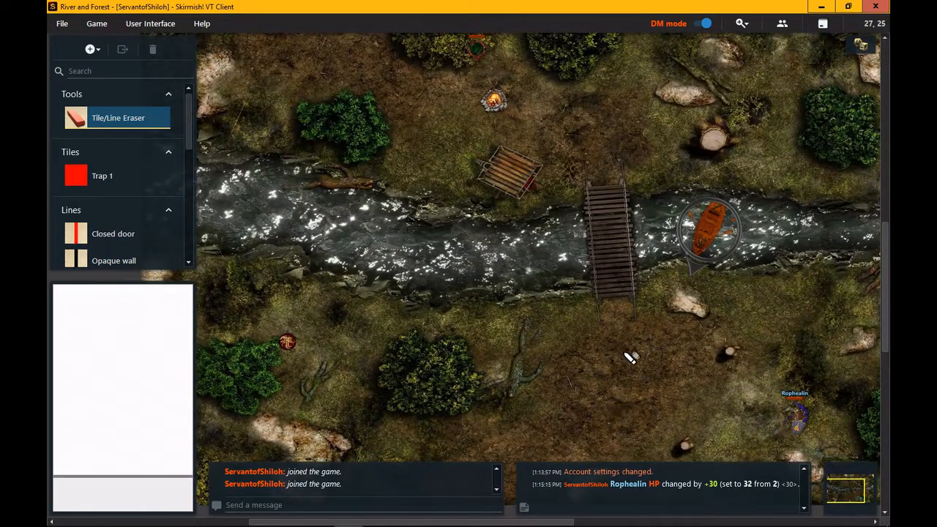
click(794, 416)
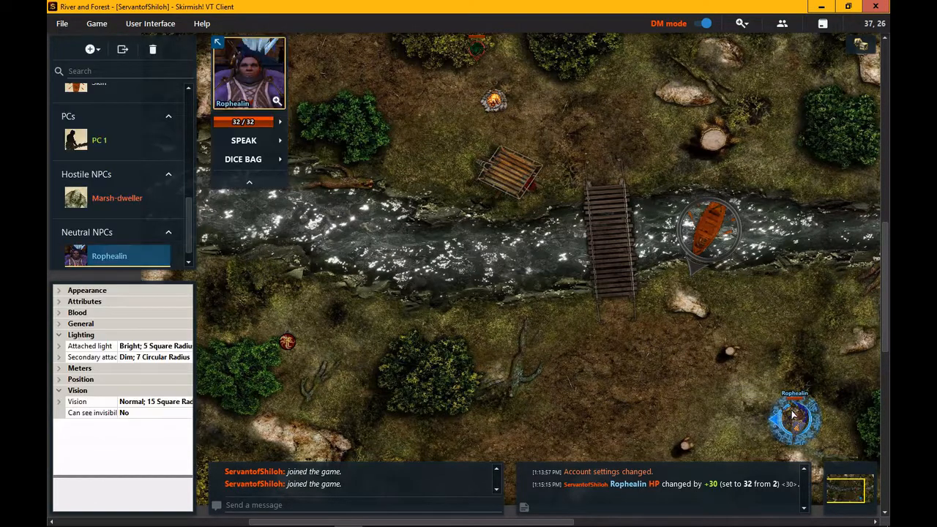
scroll(780, 423, up, 1)
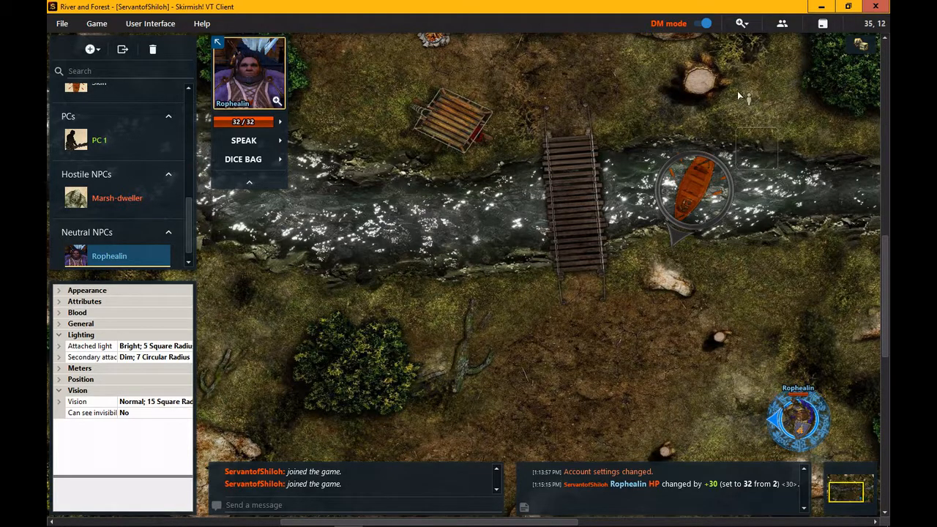
click(708, 24)
click(788, 429)
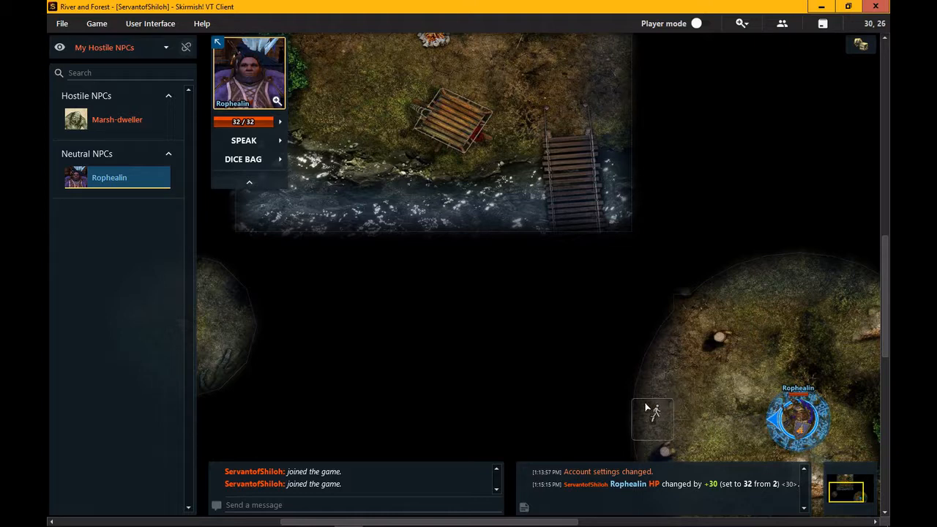
click(654, 412)
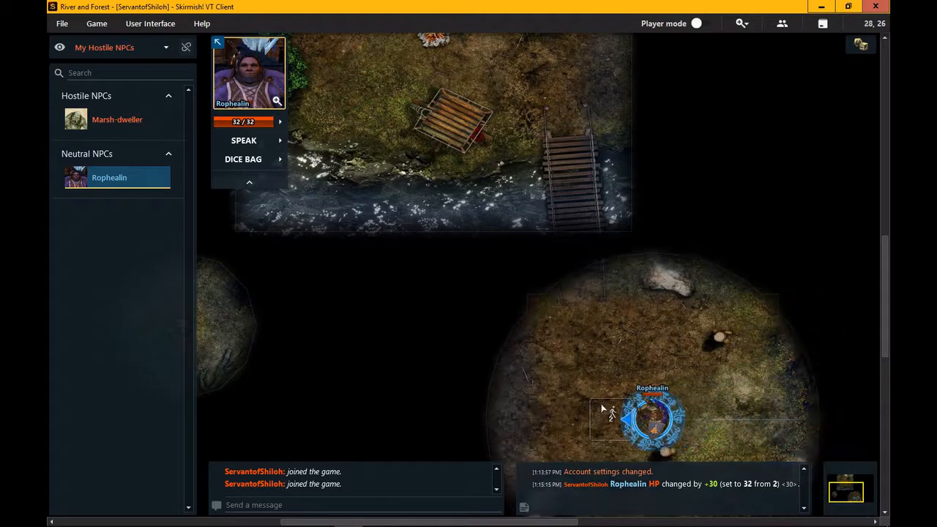
Move Rophealin west in stages, past the fallen branch south of the river and onto the large bush, to show his vision moving
click(549, 399)
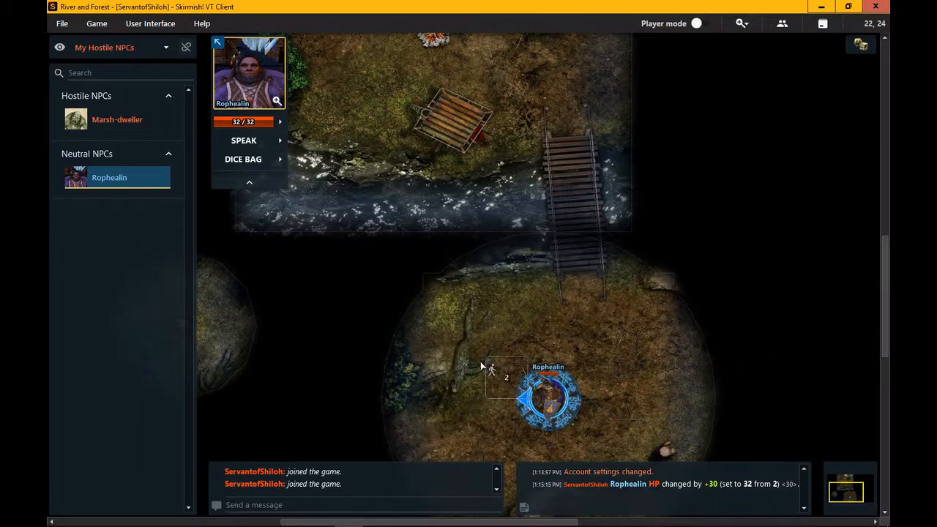
click(461, 313)
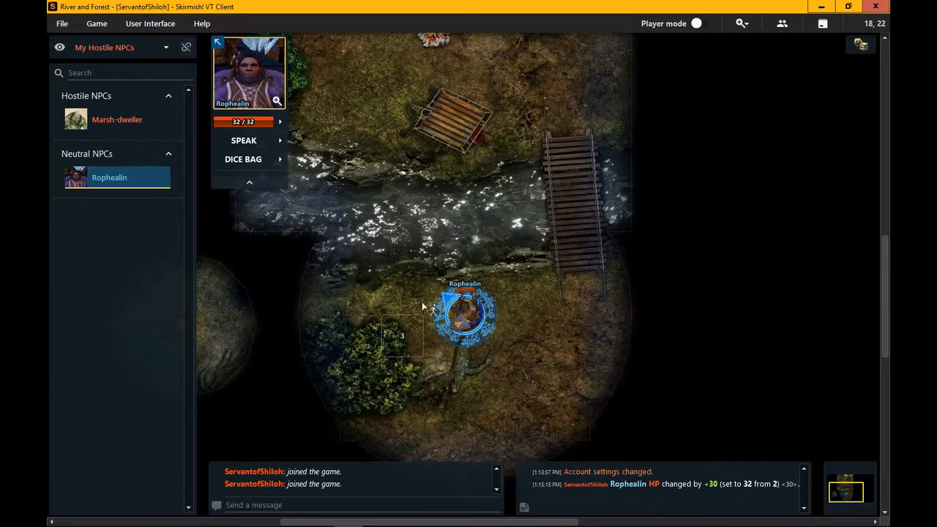
click(358, 352)
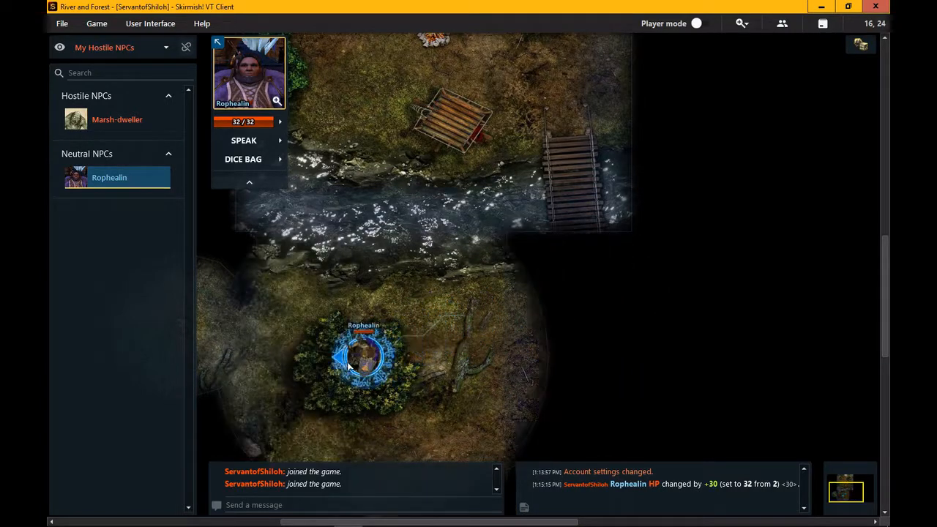
Move Rophealin back east past the south end of the bridge and the pale rock to the east side of the upper tree stump
click(544, 359)
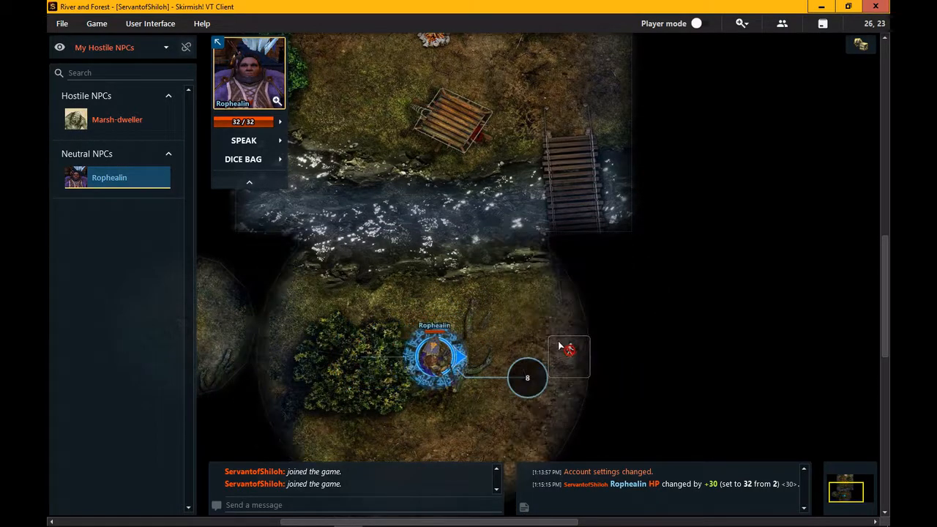
click(634, 315)
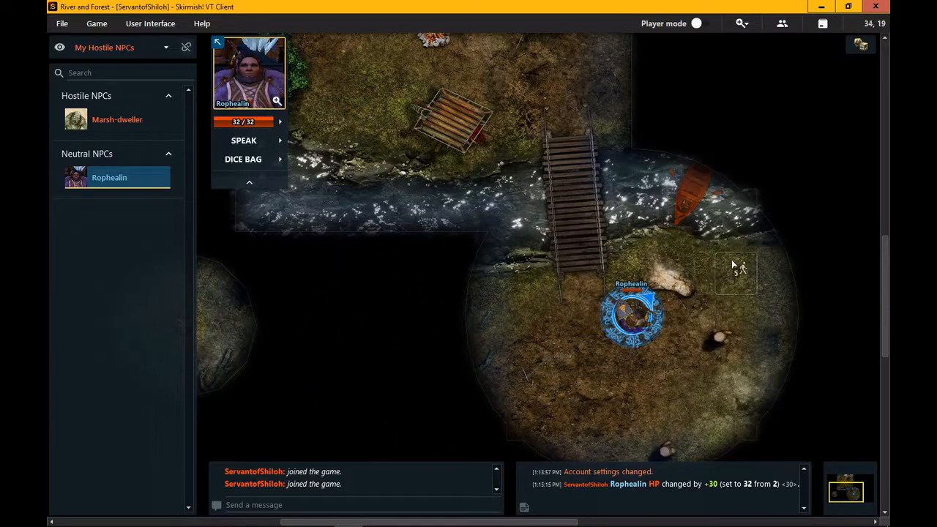
click(736, 272)
click(766, 345)
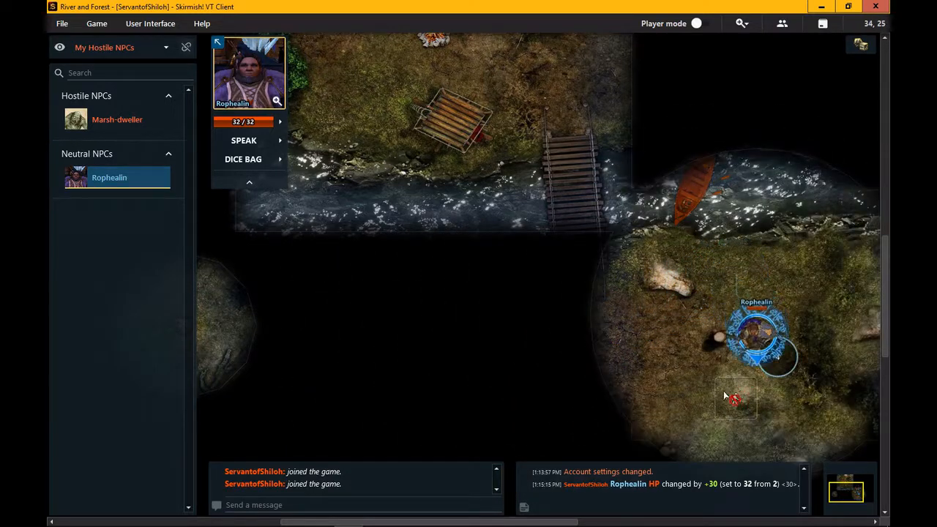
Bring Rophealin back west past the lower tree stump to the clearing just south of the bridge, and return to DM mode
click(691, 406)
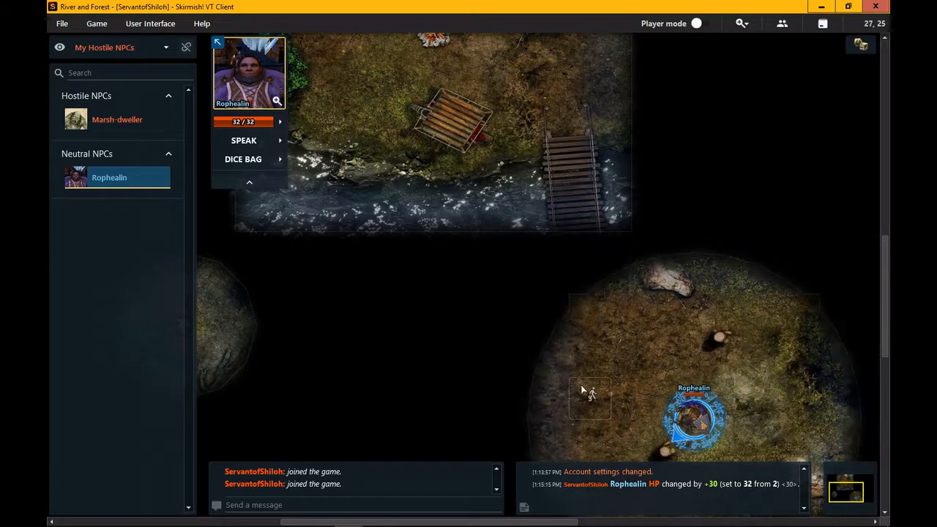
click(585, 354)
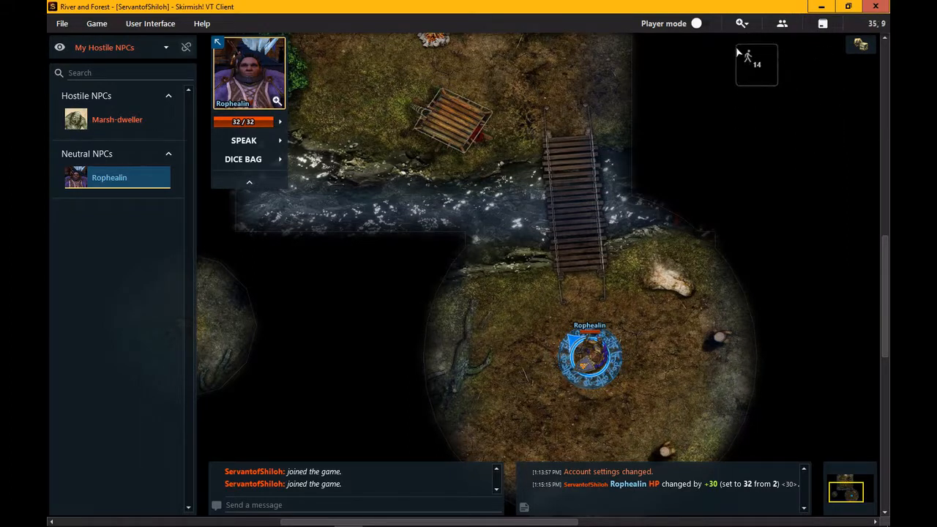
click(699, 23)
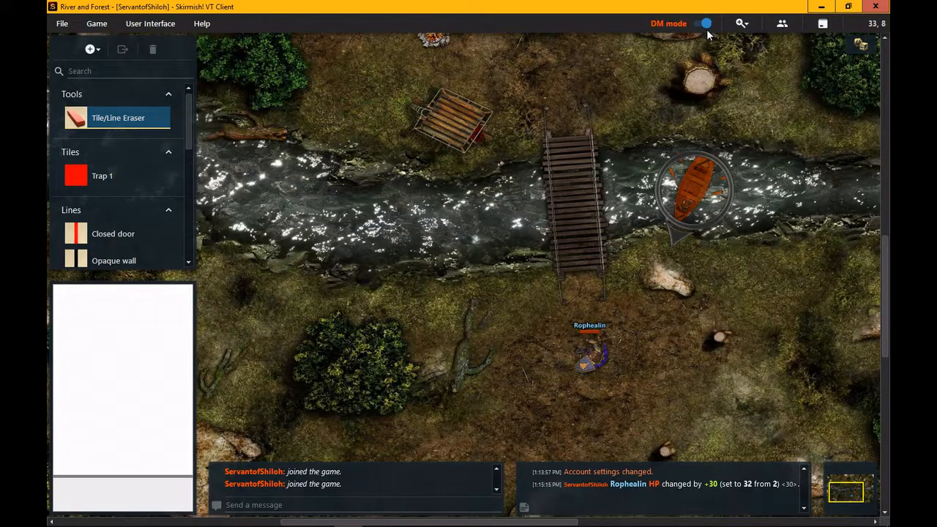